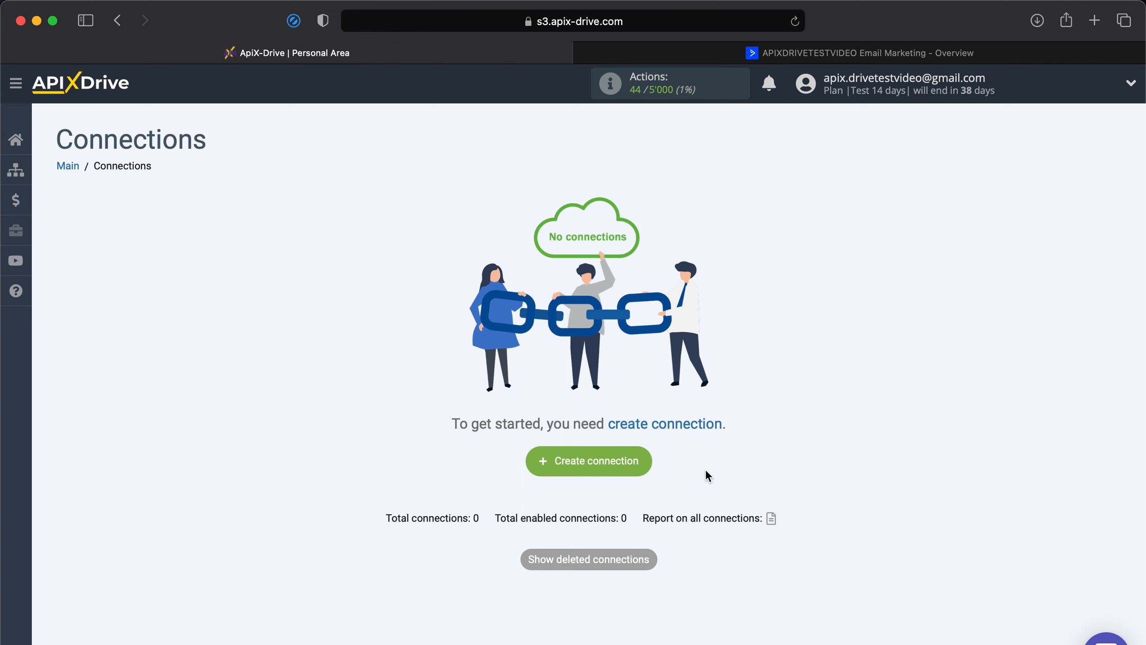
Create a new connection and set ActiveCampaign as its data source system.
click(622, 463)
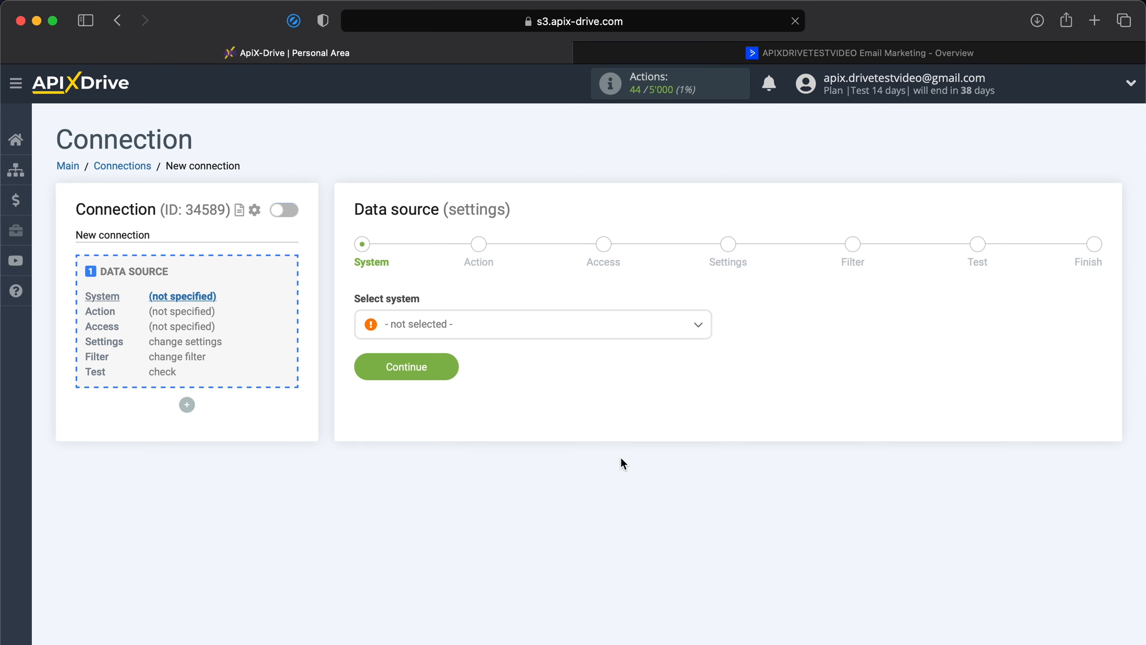
click(479, 328)
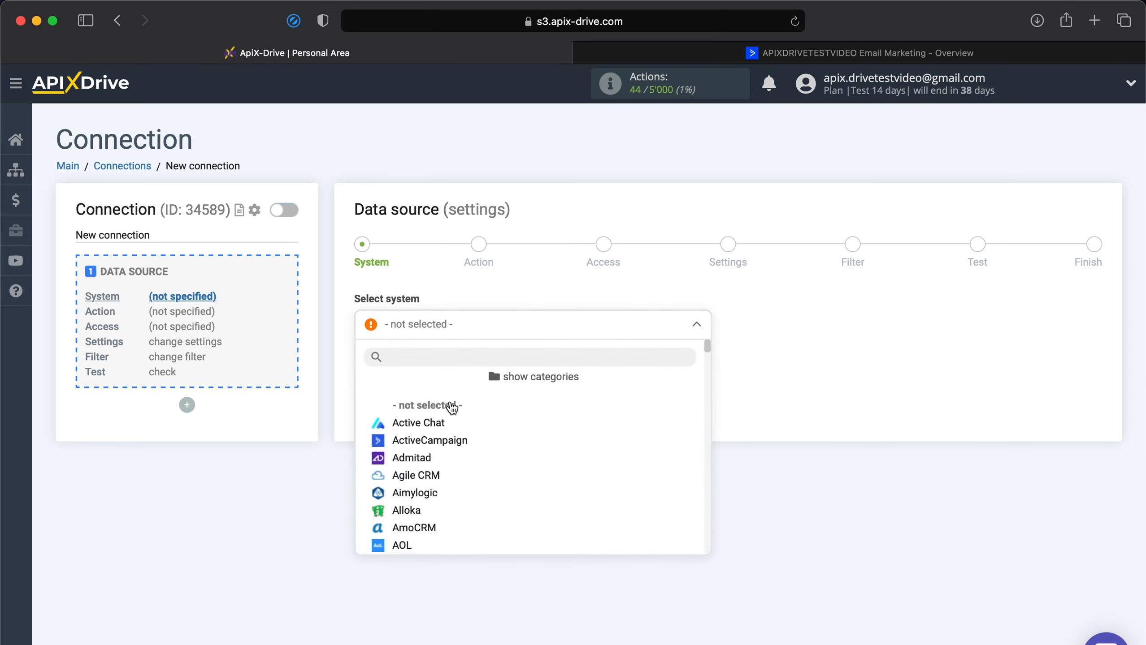
click(435, 444)
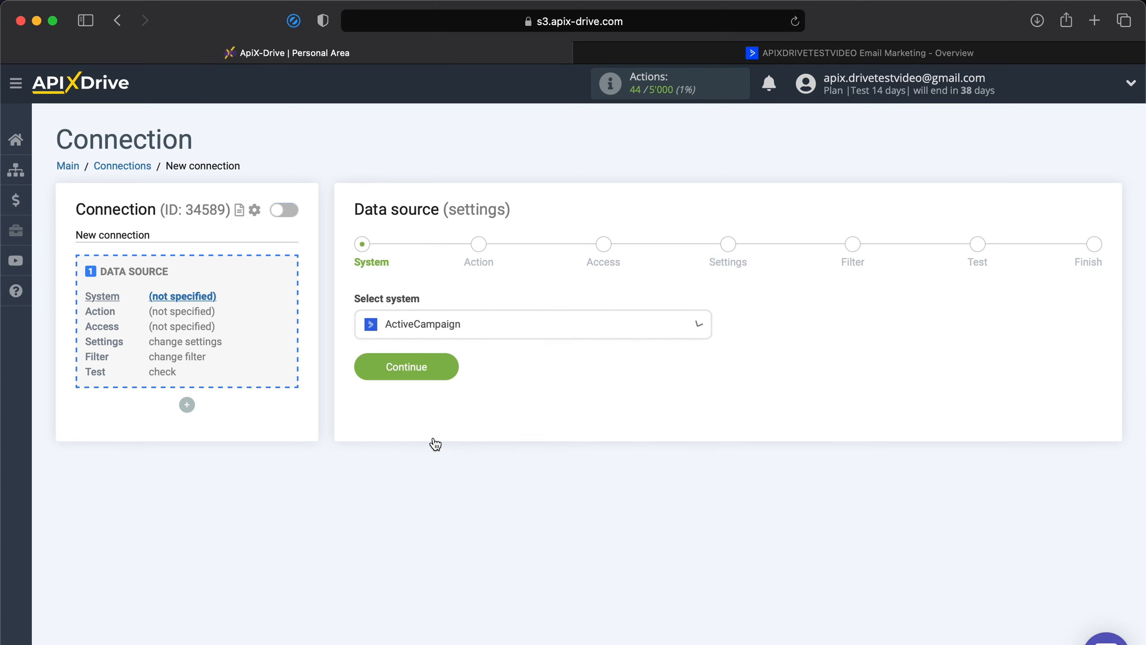
click(392, 368)
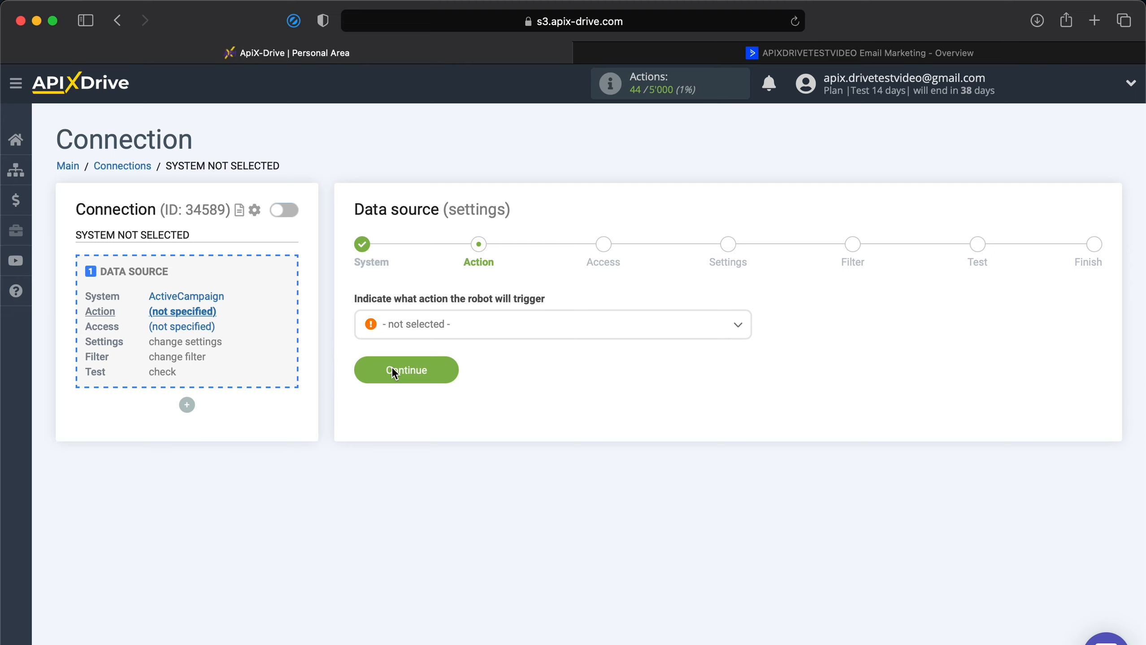
Set the data source action to Get Deals (new) and continue to the access stage.
click(414, 334)
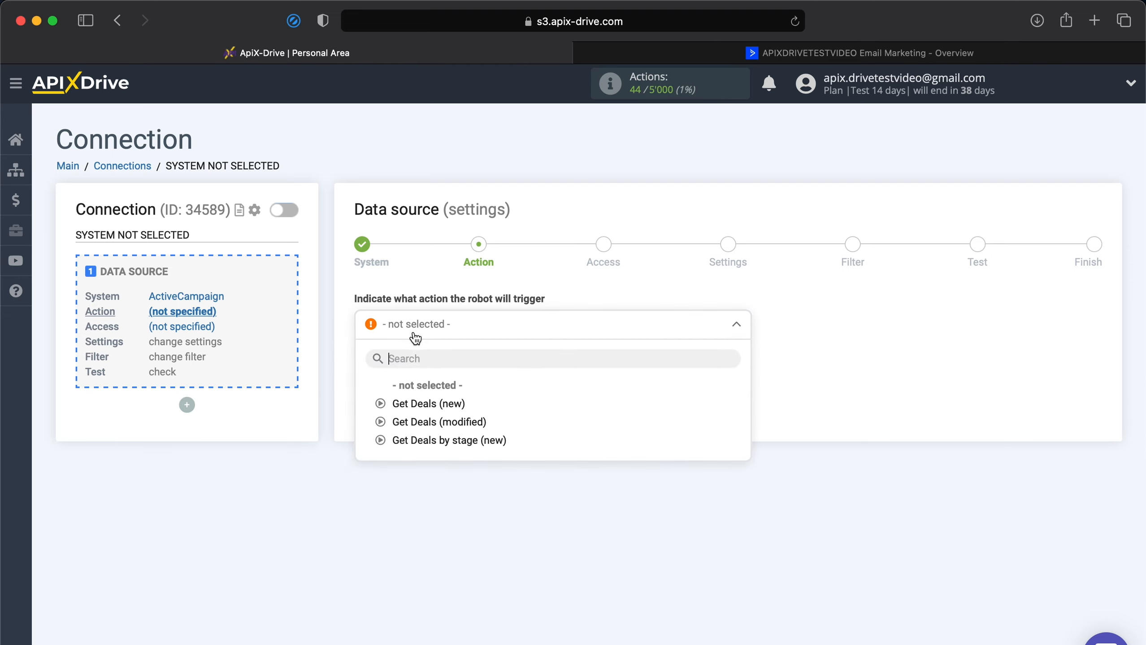
click(410, 404)
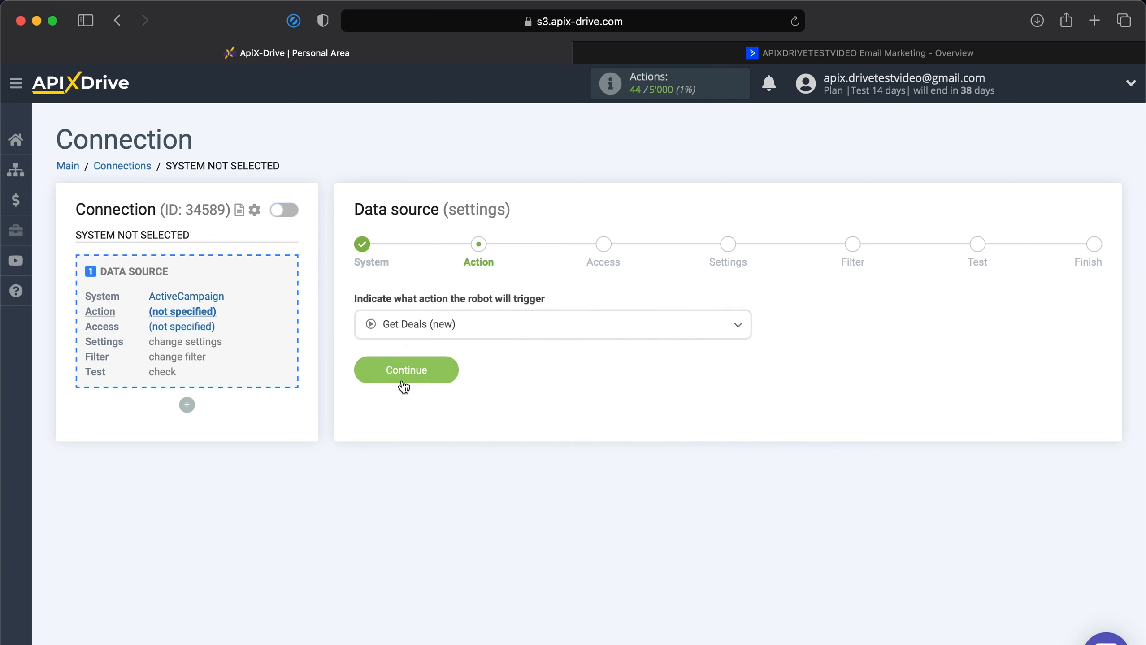
click(402, 381)
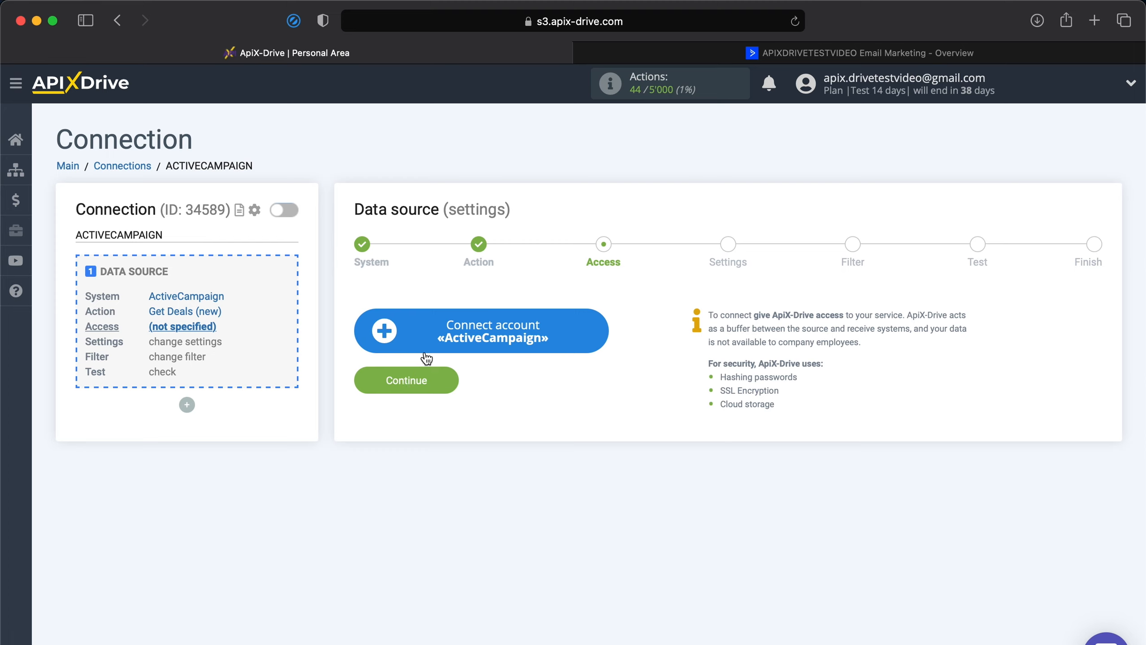
Start connecting an ActiveCampaign account, then switch to ActiveCampaign and open its Developer settings.
click(441, 343)
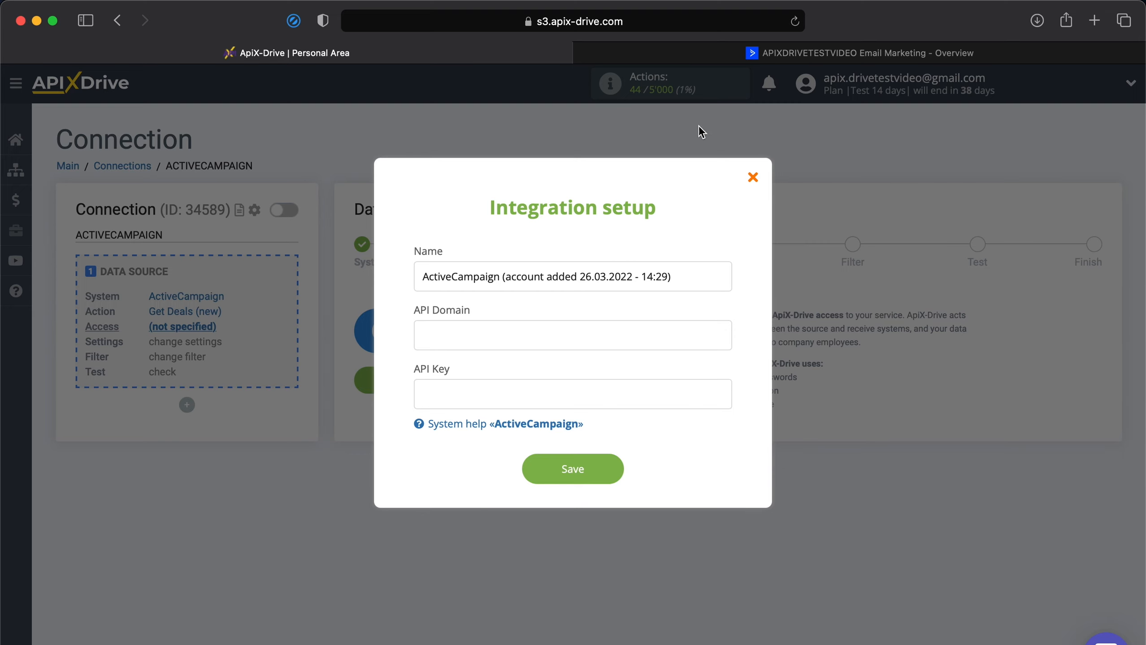
click(799, 53)
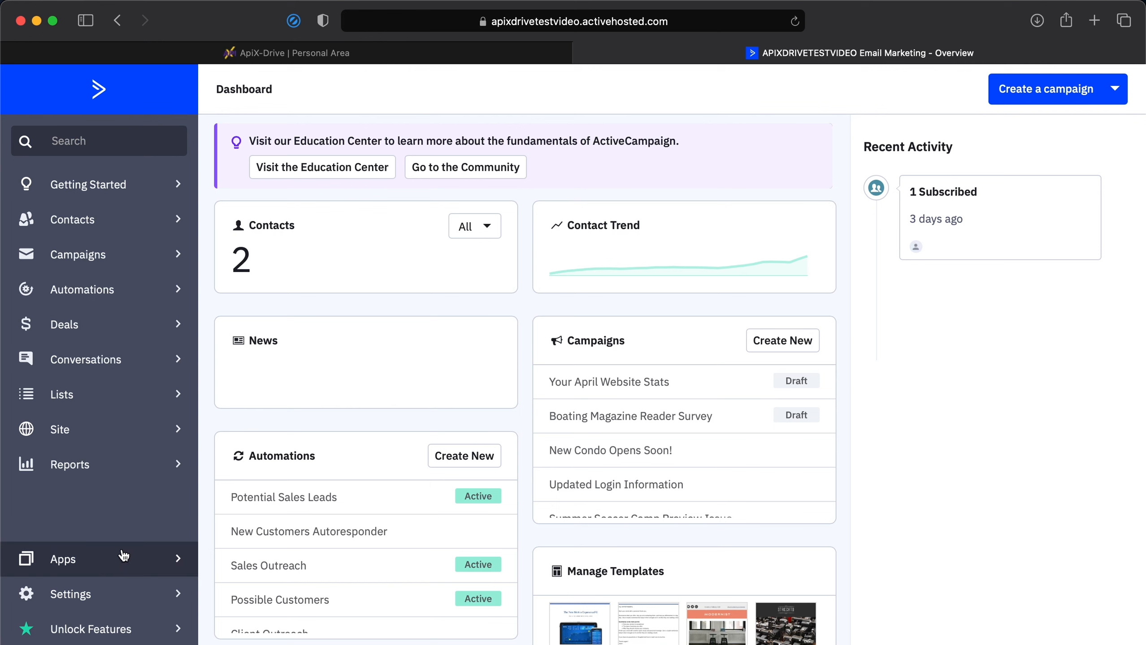
click(89, 595)
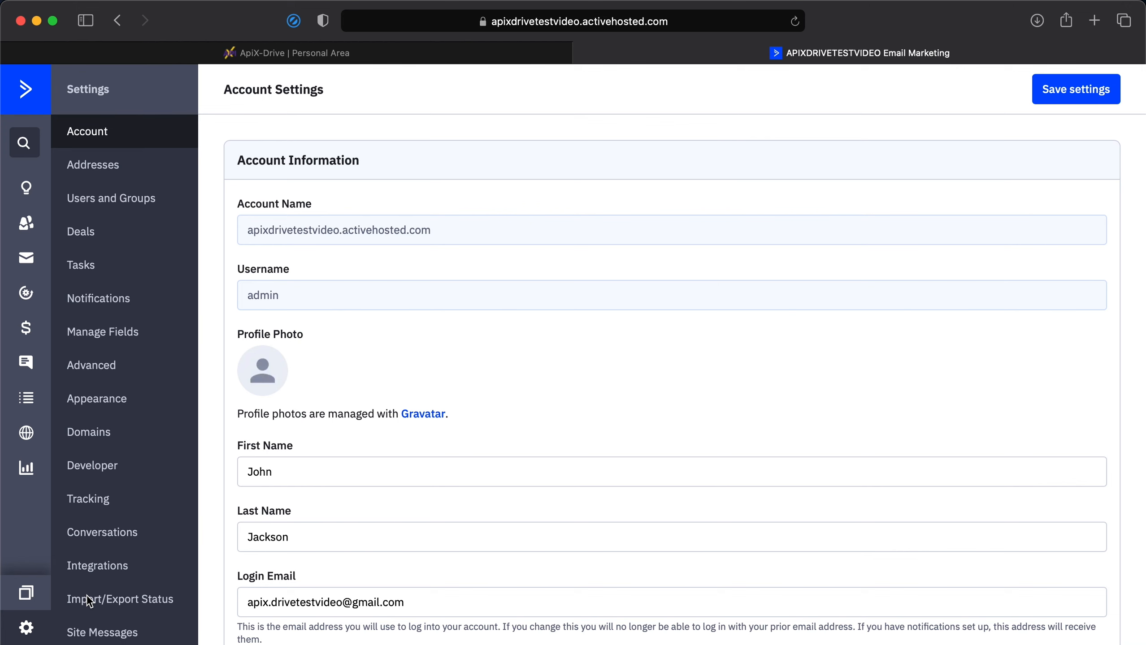
click(132, 471)
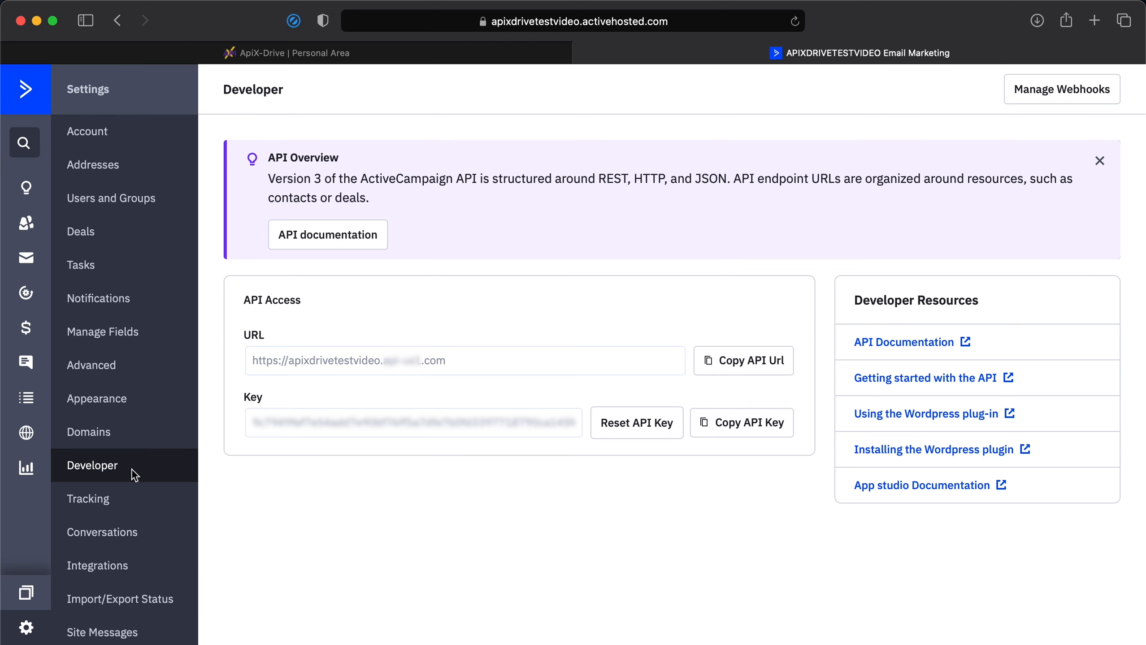
Copy the API URL from ActiveCampaign and paste it as the API Domain in ApiX-Drive's integration setup.
click(729, 365)
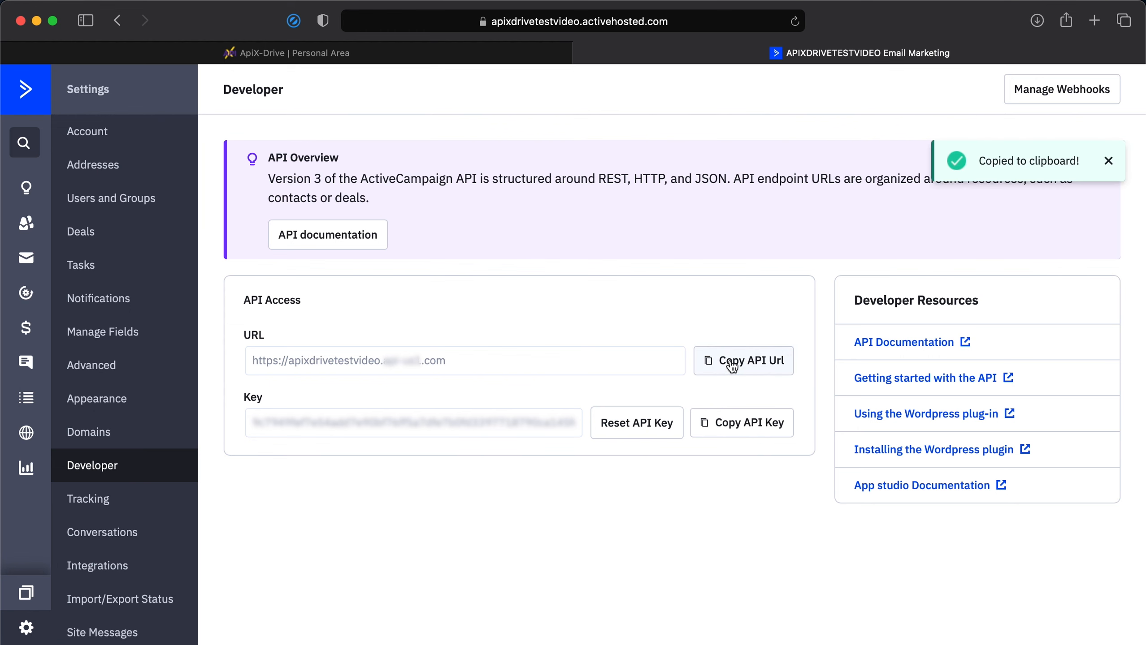
click(352, 55)
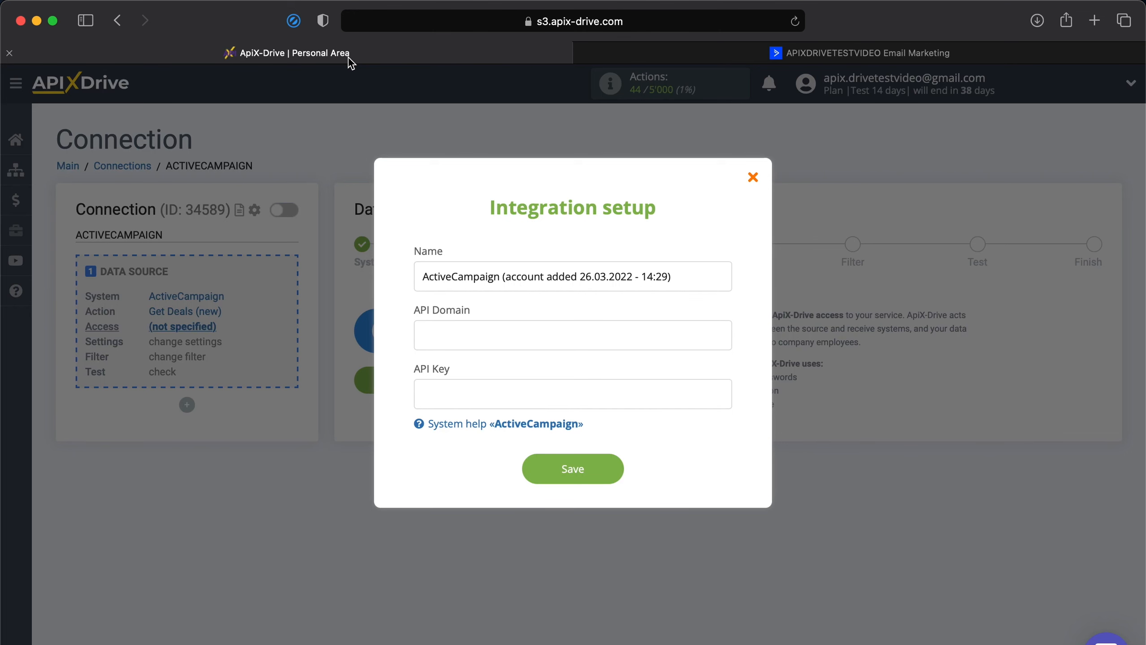
click(558, 338)
right_click(558, 337)
click(571, 382)
Copy the API key from ActiveCampaign, paste it into the API Key field of ApiX-Drive's integration setup, and save the account.
click(831, 54)
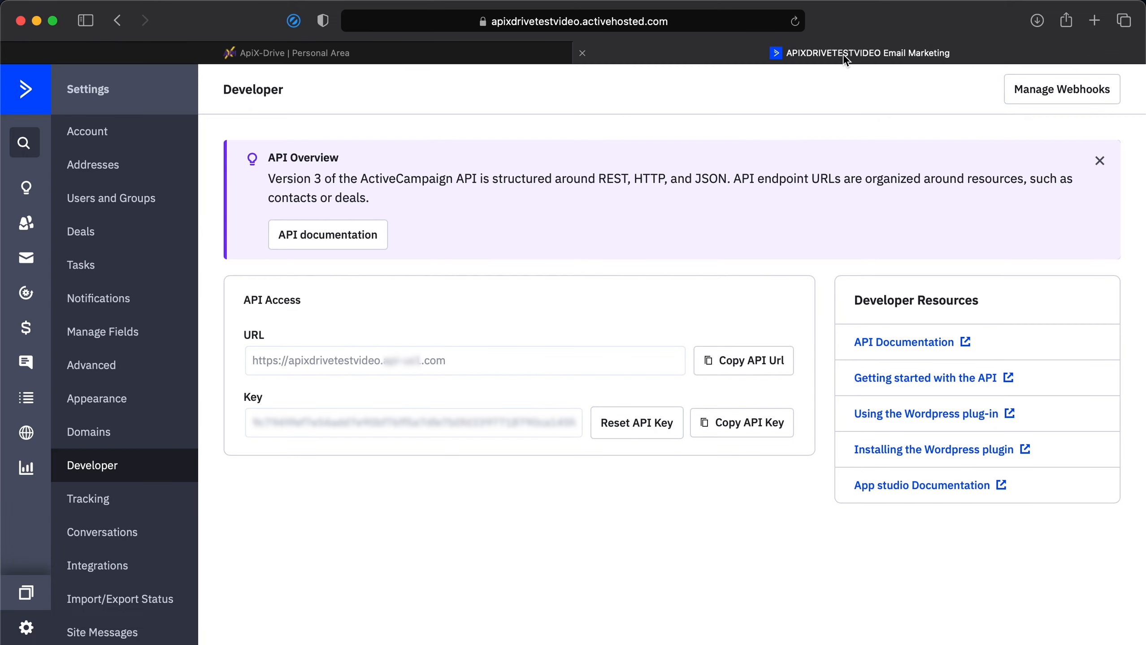
click(698, 425)
click(352, 52)
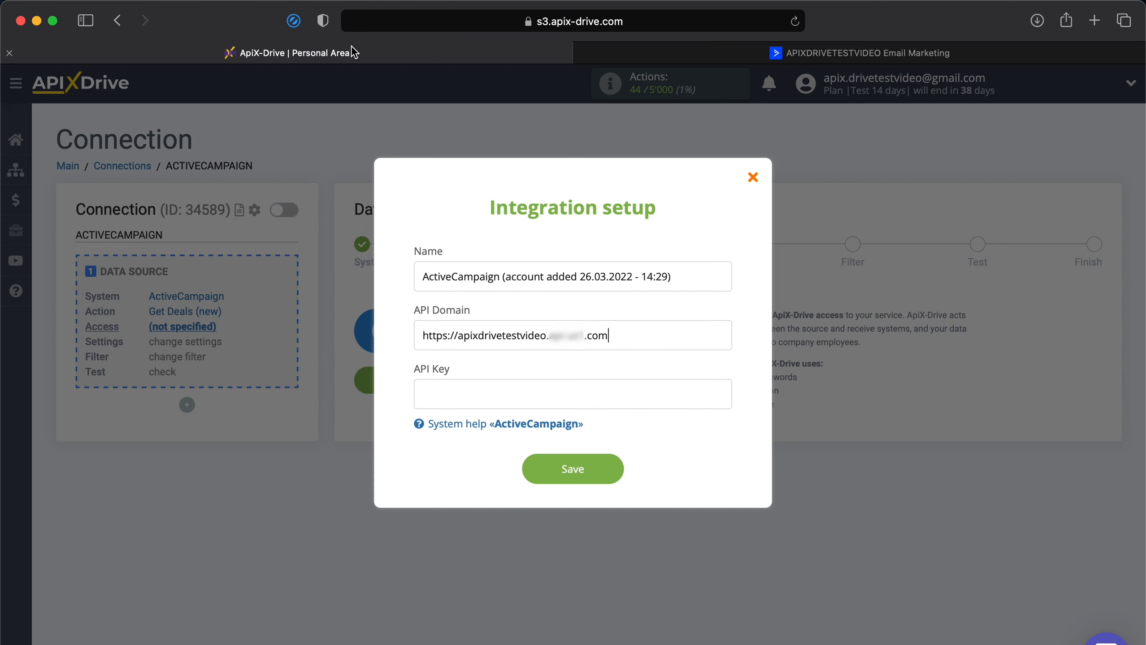
click(532, 395)
right_click(533, 395)
click(553, 440)
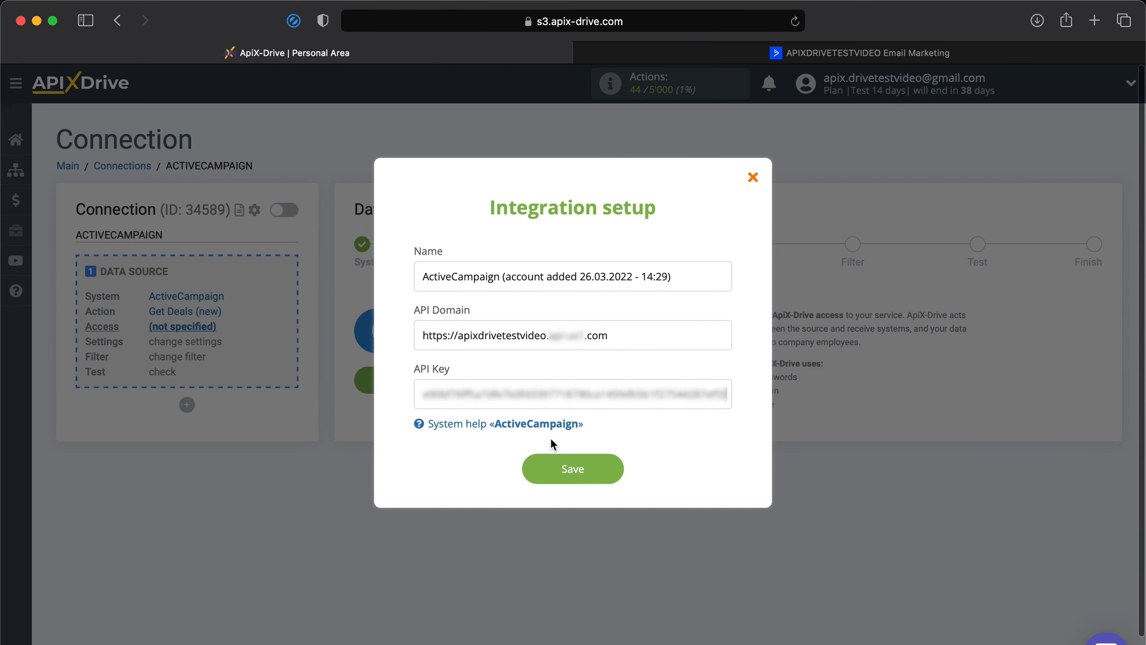
click(569, 468)
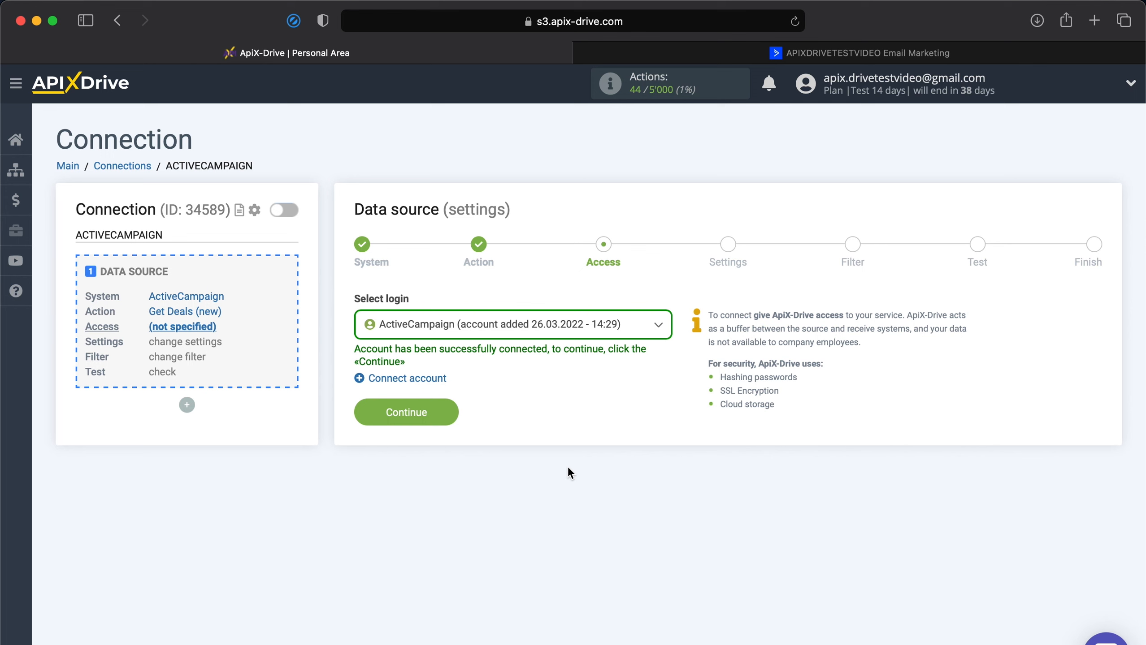
Select the connected ActiveCampaign login for the source and proceed past the settings and filter stages without adding a filtering condition.
click(614, 335)
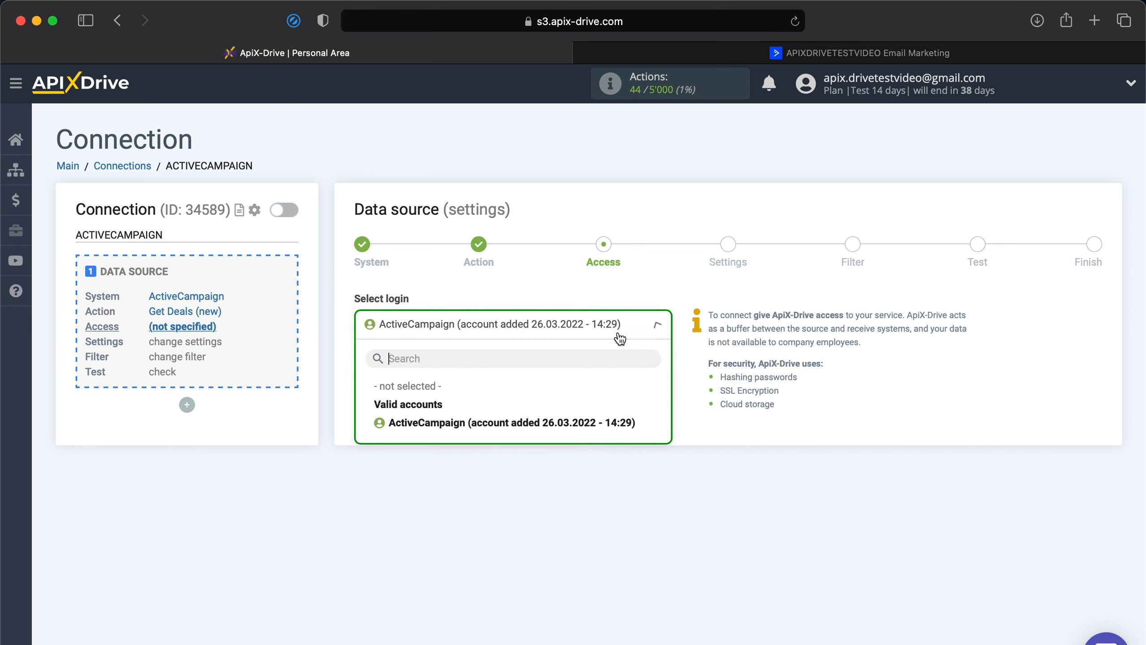
click(572, 423)
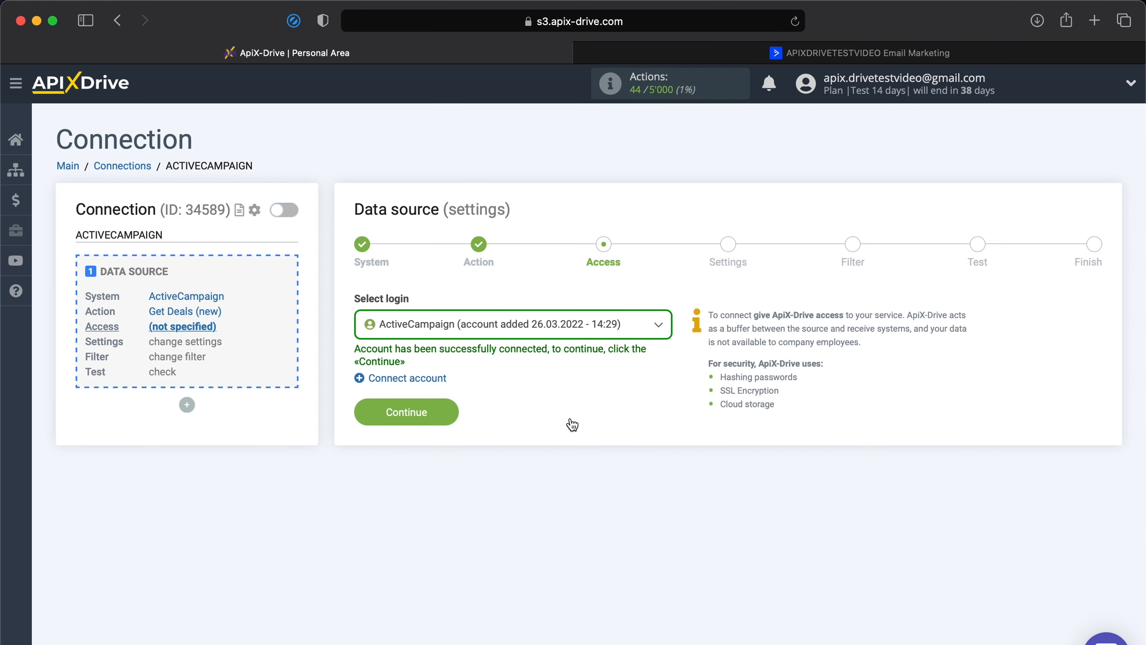
click(403, 415)
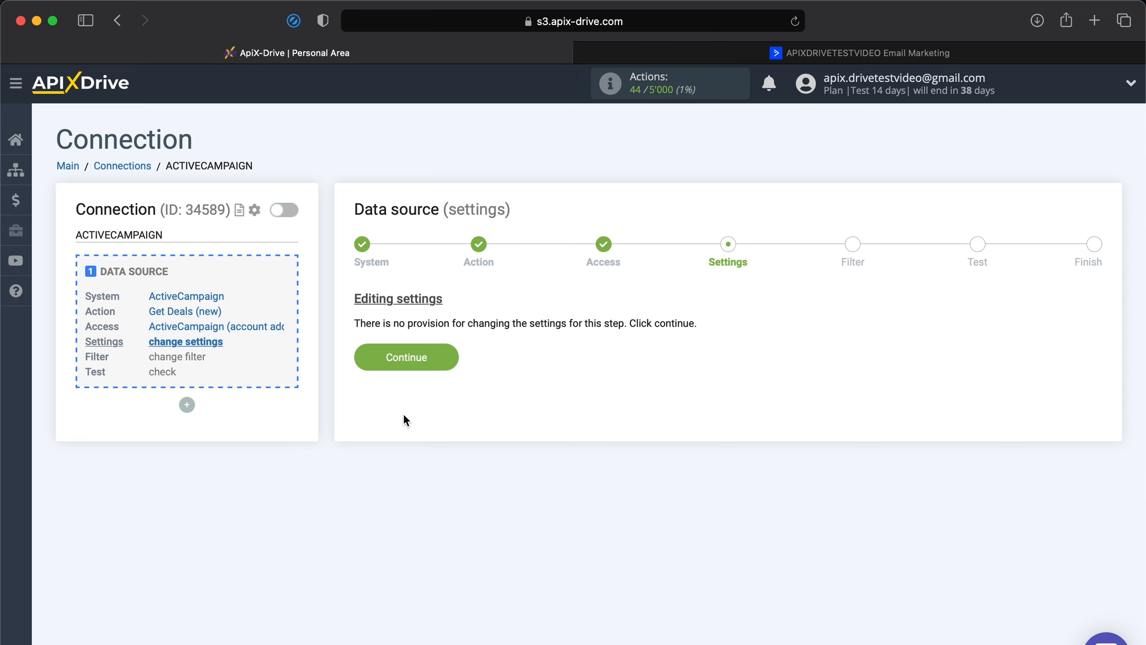
click(433, 358)
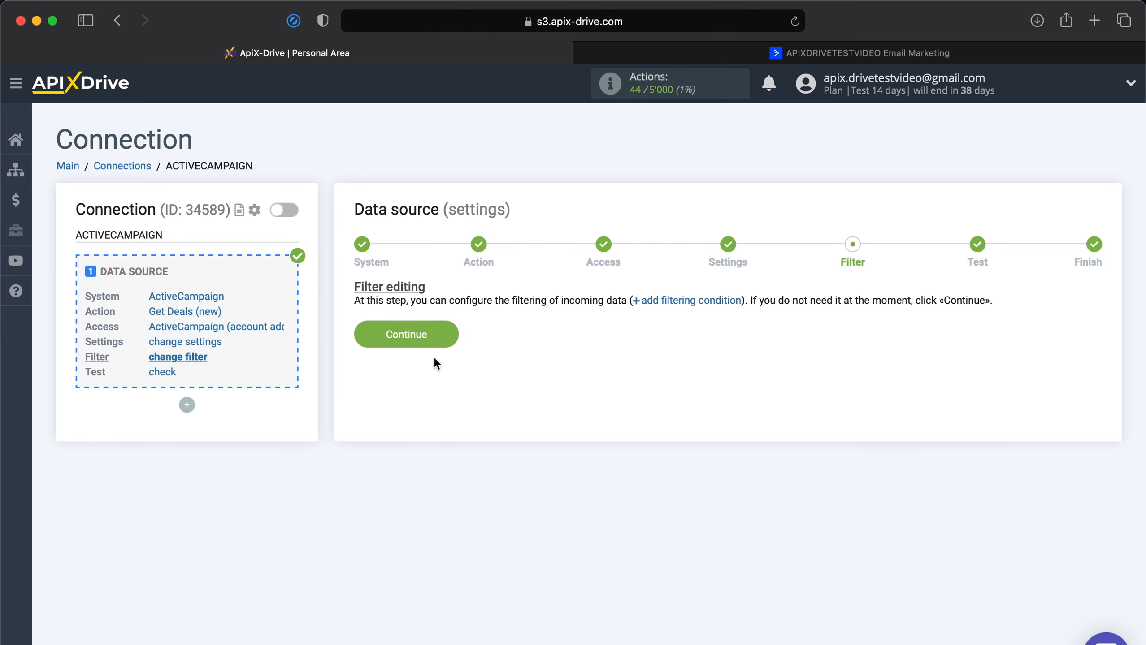
click(422, 340)
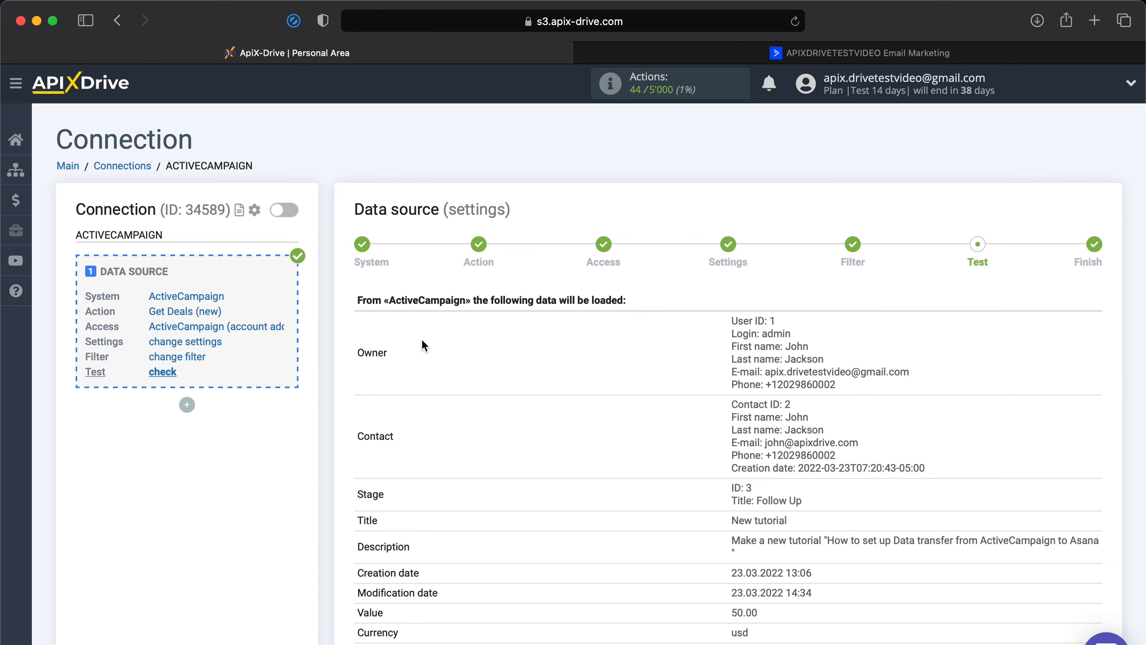
Review the test deal data loaded from ActiveCampaign and finish the data source setup.
scroll(423, 342, down, 5)
scroll(422, 339, down, 2)
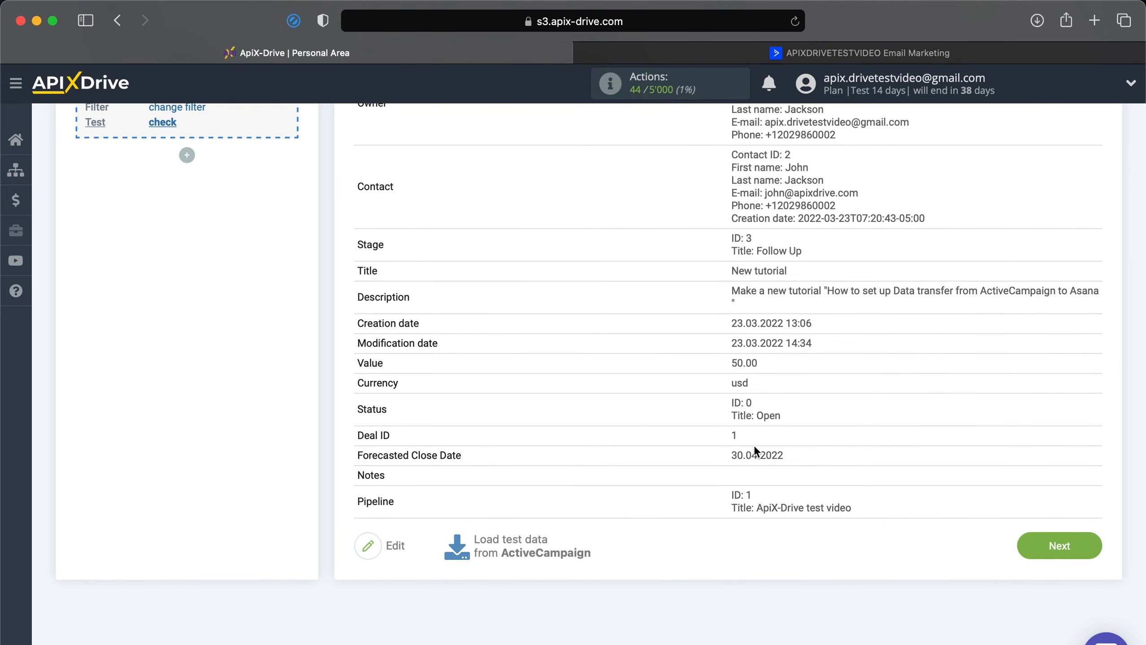
click(1061, 544)
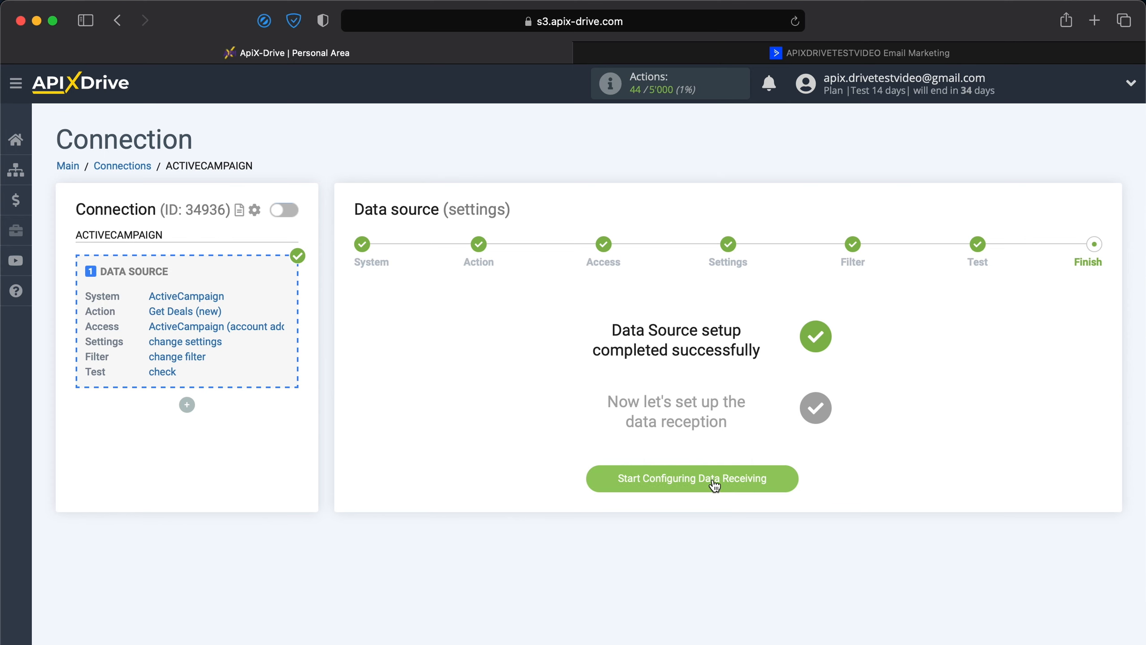
Start configuring data receiving and set Jira Software Cloud as the data destination system.
click(713, 479)
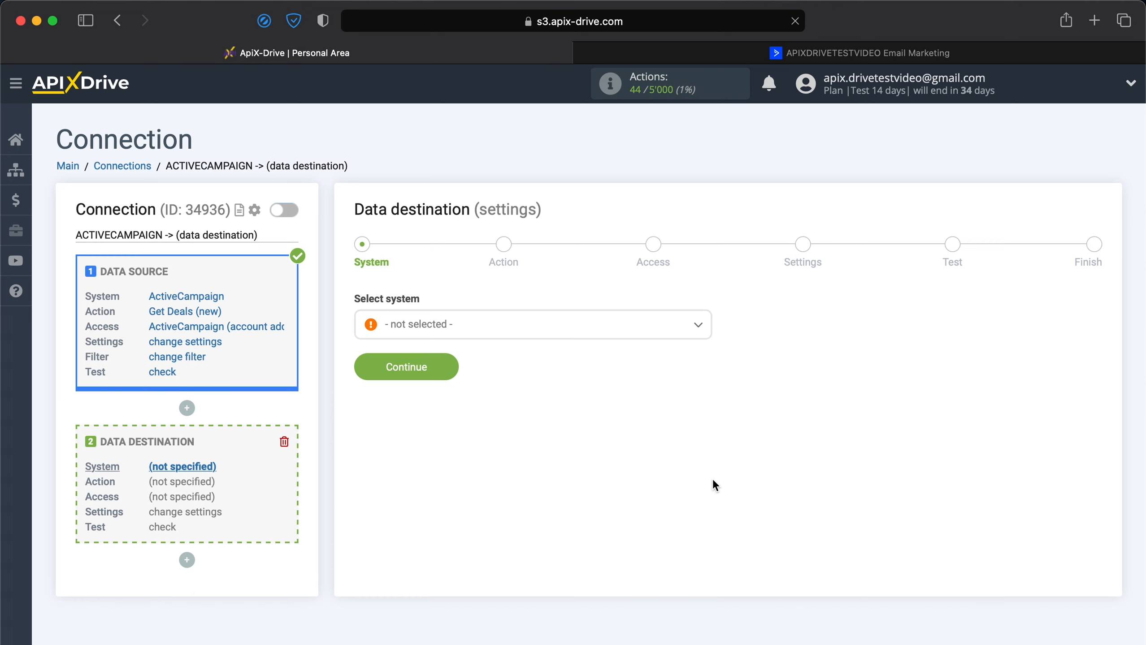
click(630, 337)
scroll(587, 421, down, 10)
scroll(587, 424, down, 15)
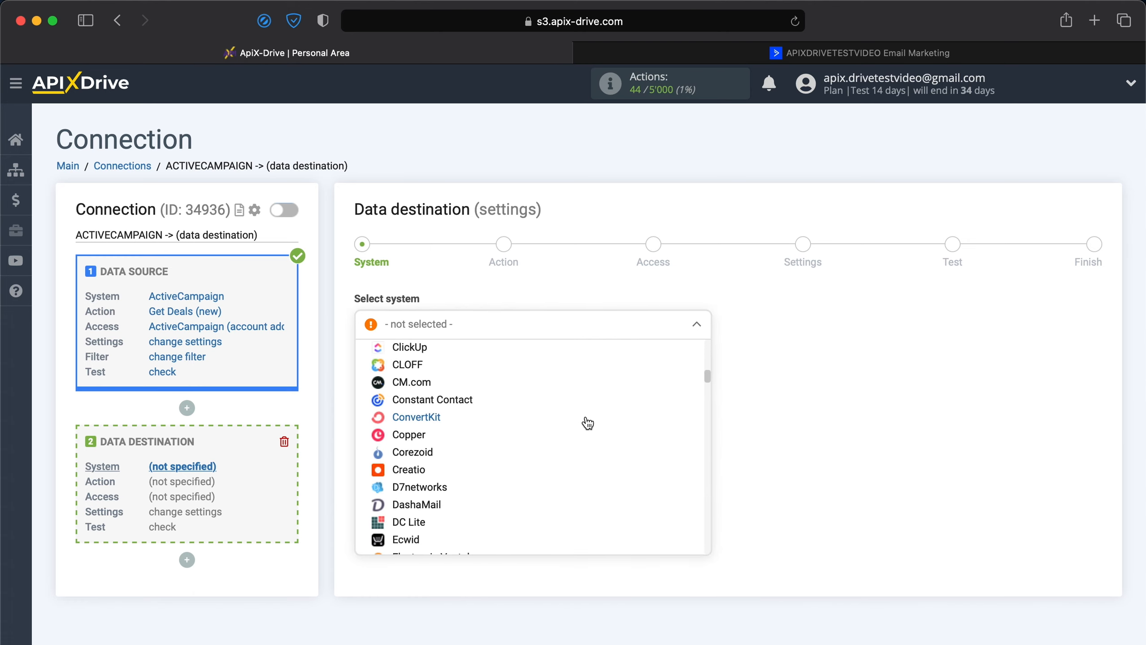
scroll(584, 423, down, 8)
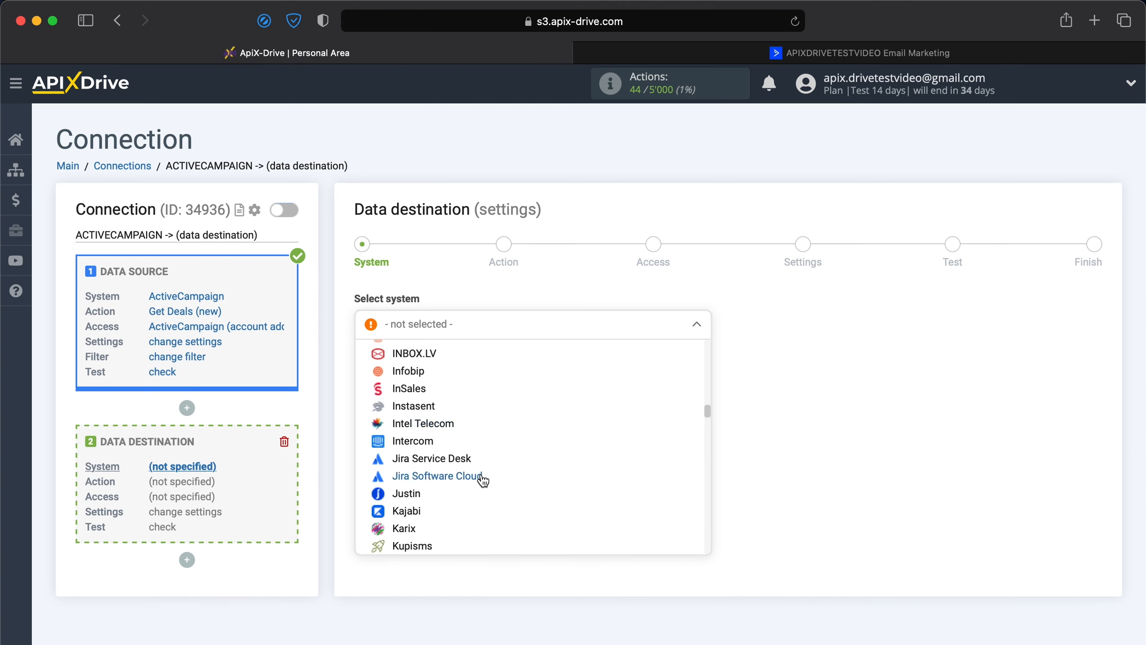
click(482, 477)
click(421, 369)
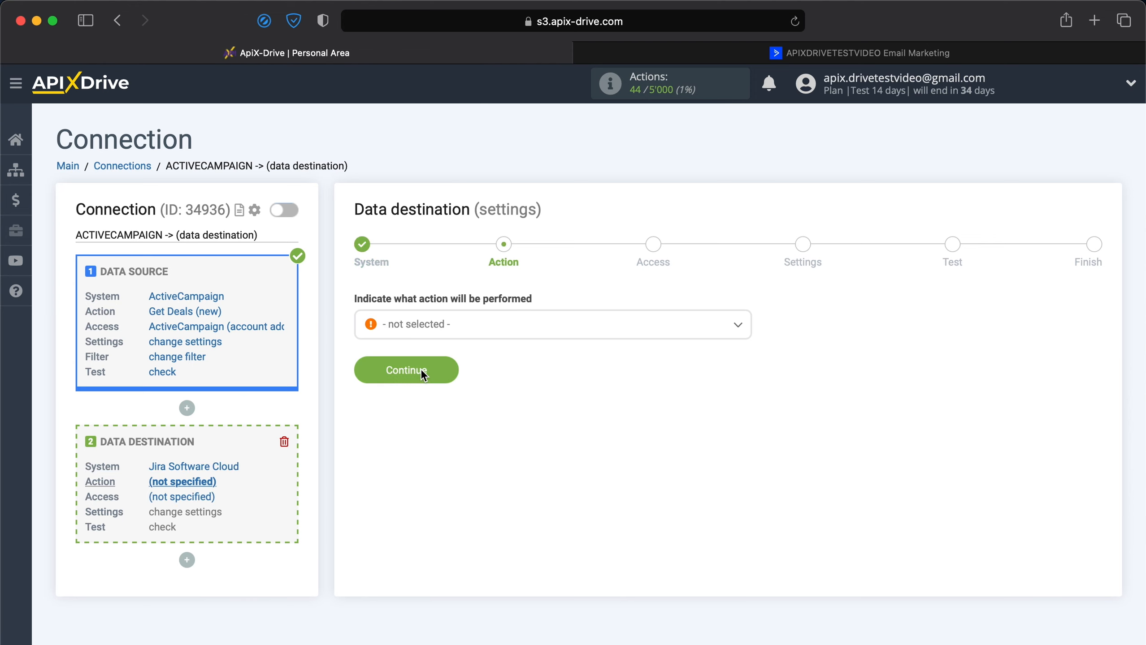
Set the data destination action to Create Request and continue to the access stage.
click(460, 333)
click(443, 397)
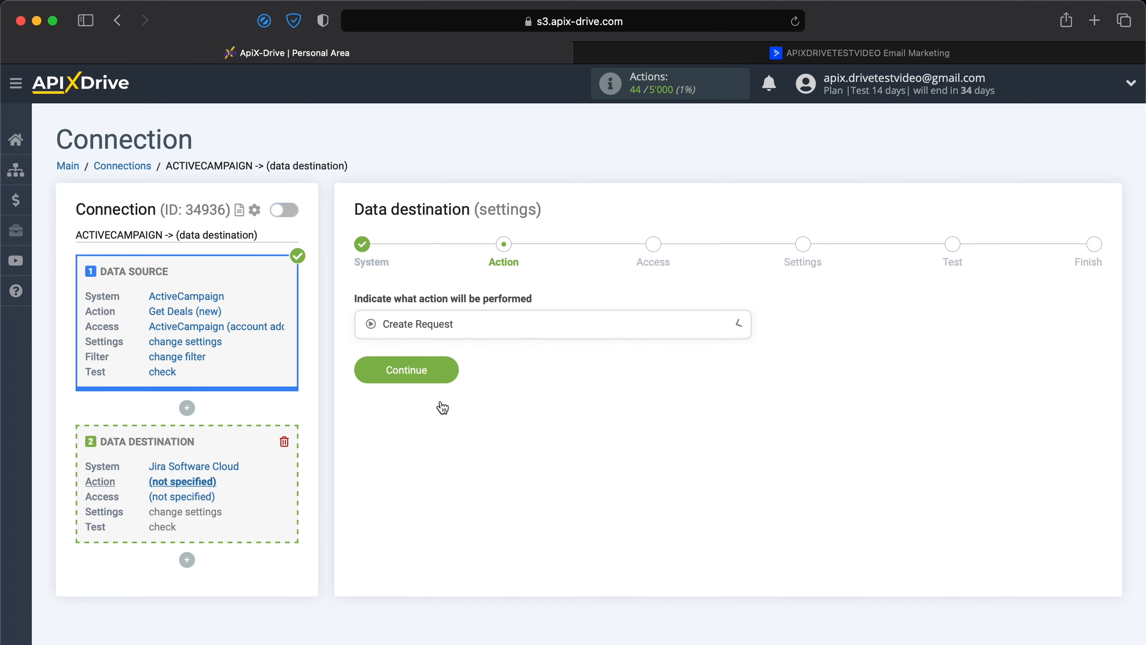
click(418, 376)
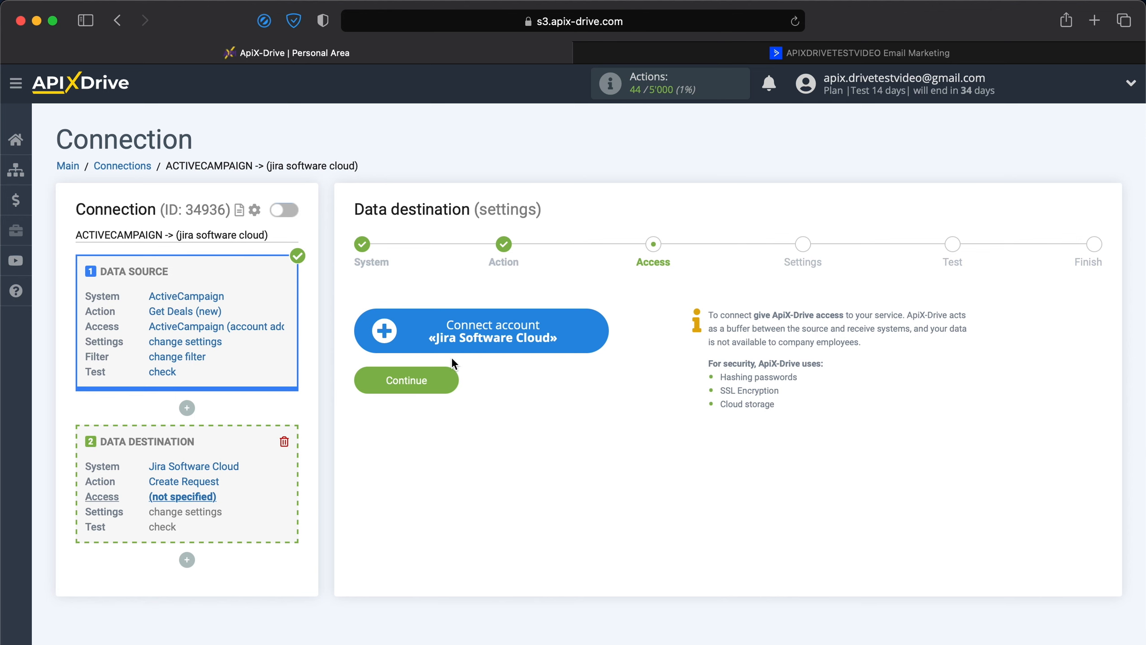
Start connecting a Jira Software Cloud account and submit the account e-mail on the Atlassian login page.
click(476, 344)
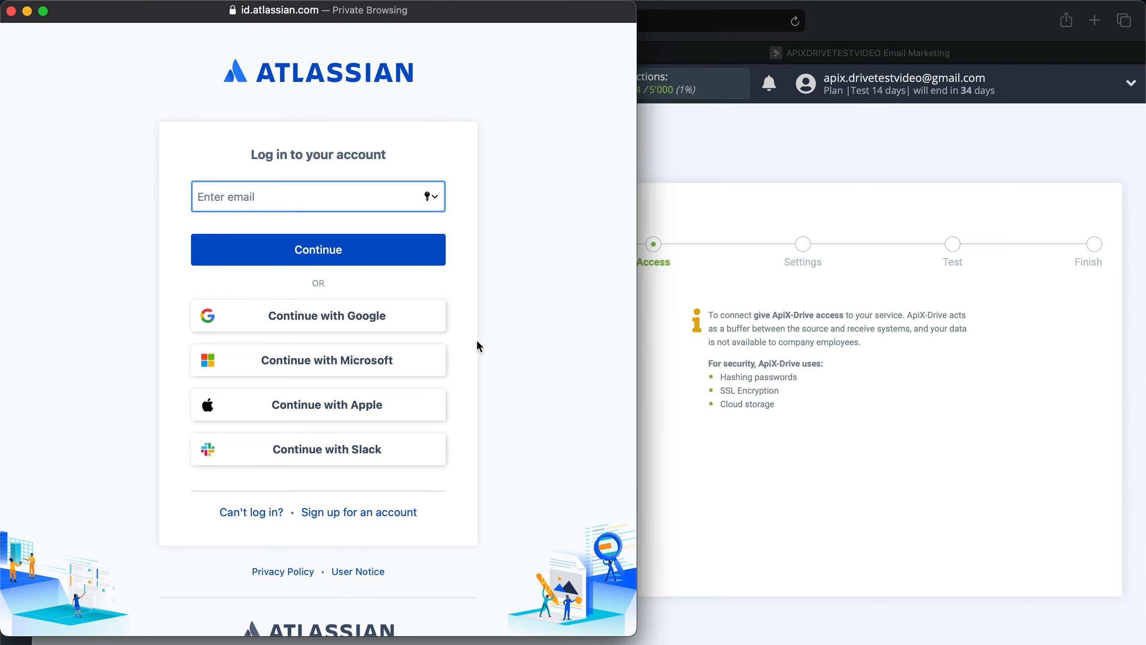
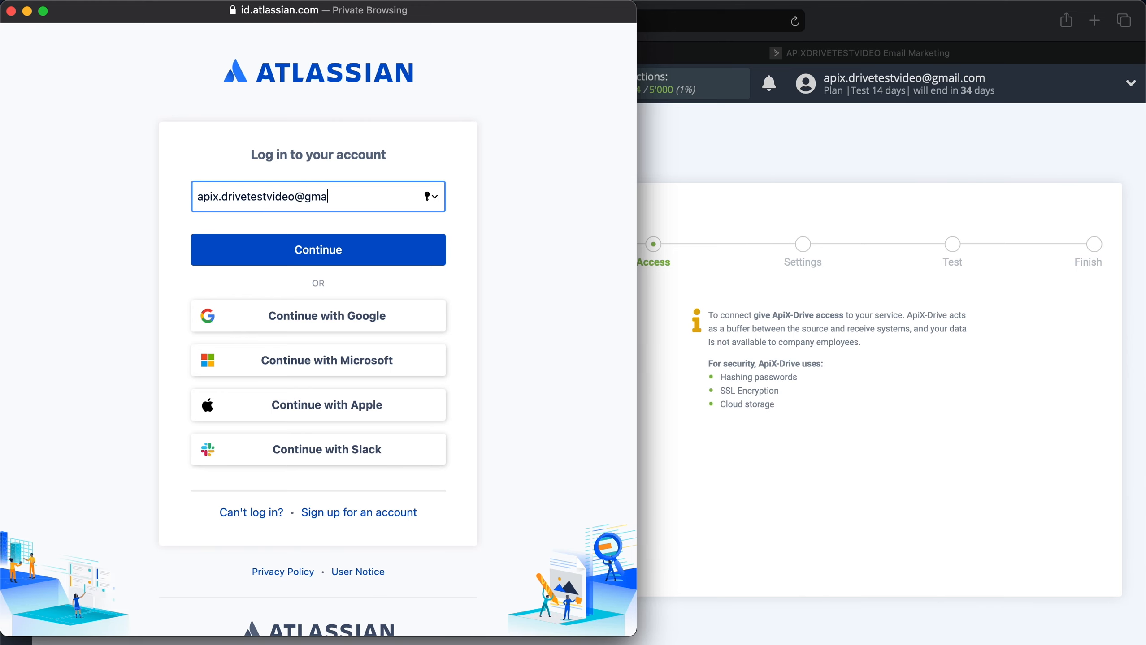
click(295, 244)
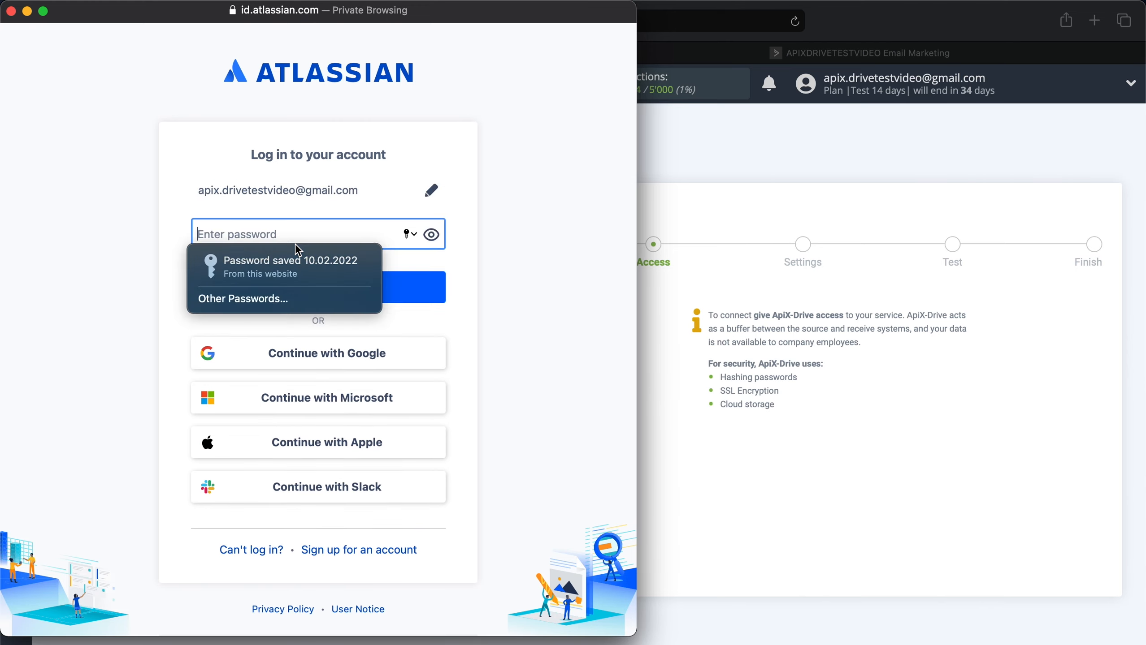
Enter the Atlassian account password and log in.
text(•••••••••••••••••)
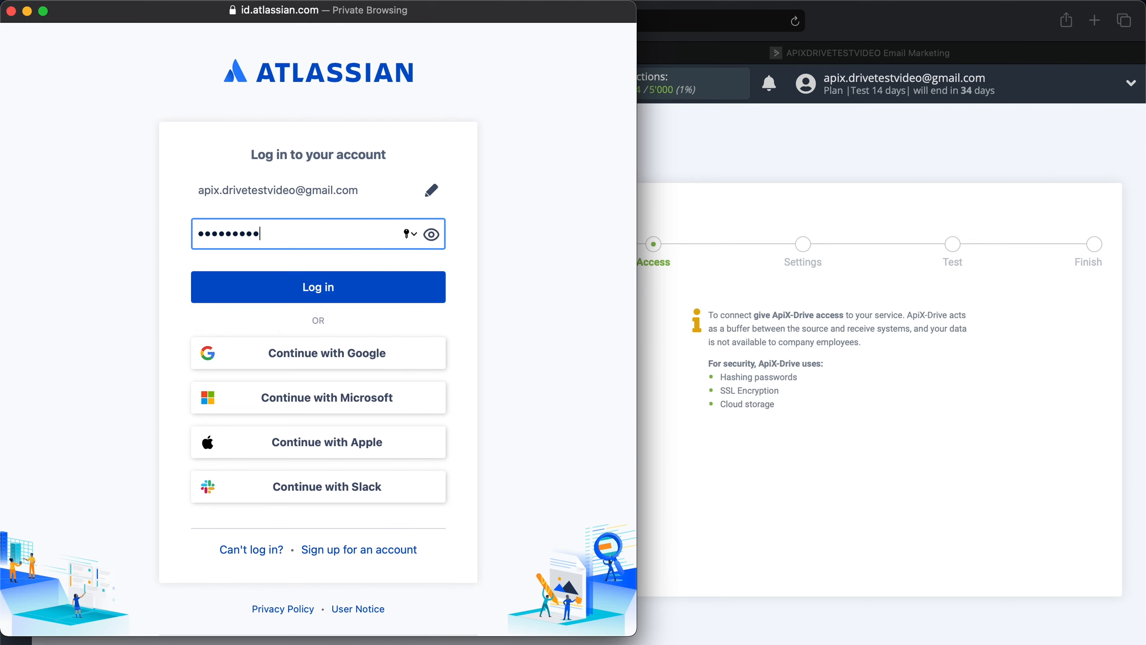
text(••••••)
click(267, 285)
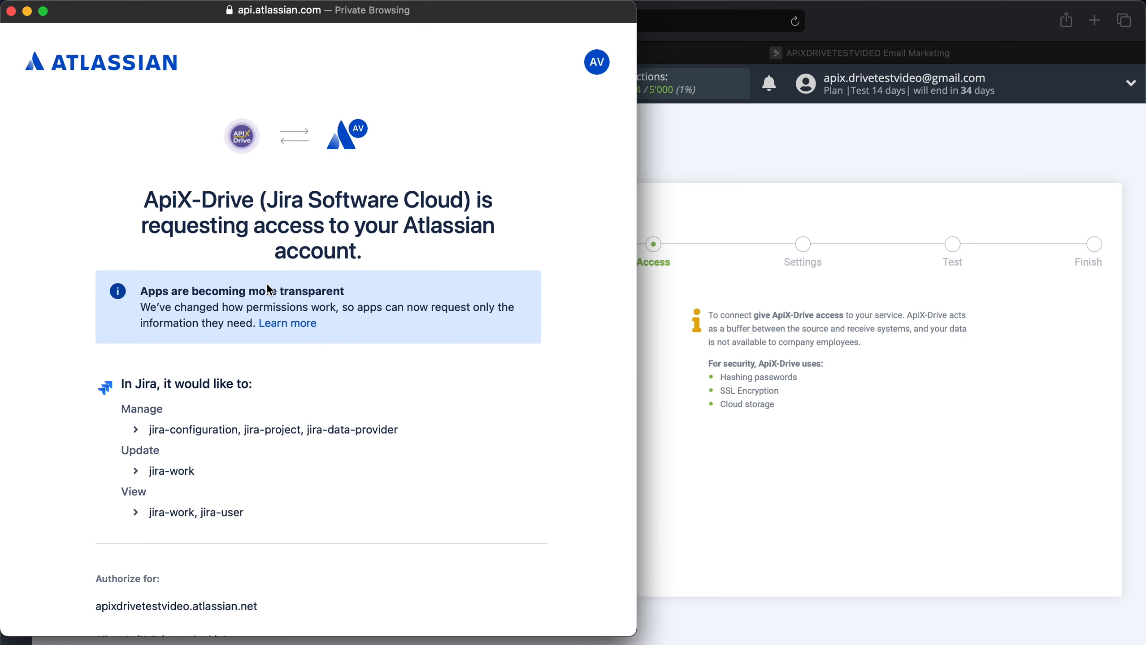
Accept ApiX-Drive's access request for the Atlassian account, select the connected Jira login and continue to the settings stage.
scroll(267, 286, down, 5)
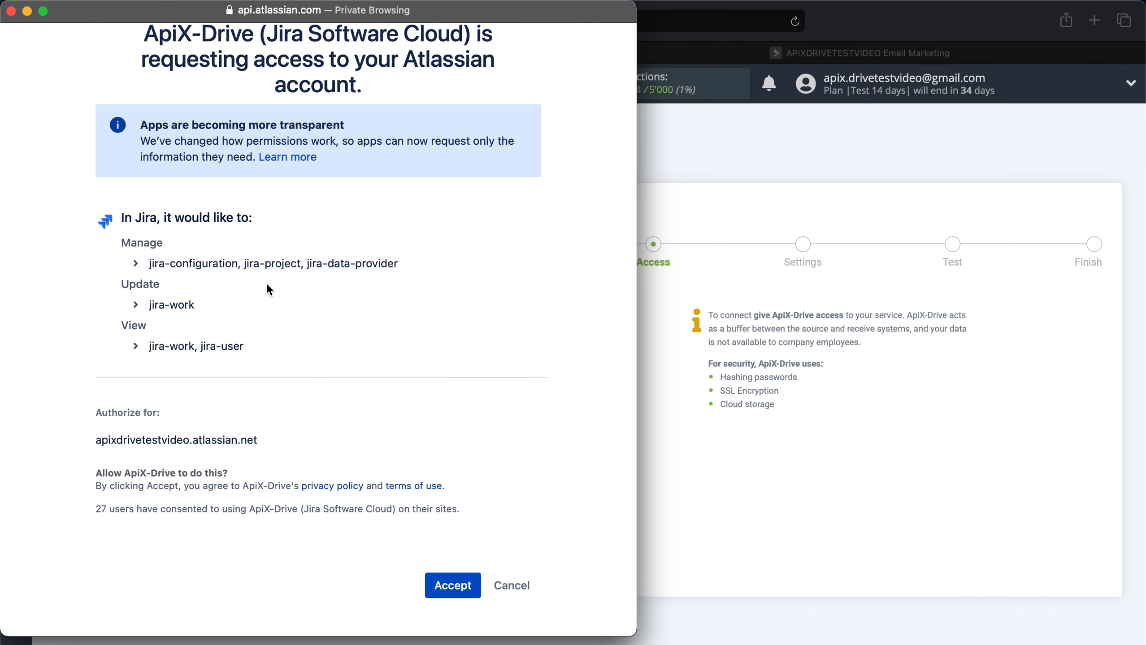
click(452, 588)
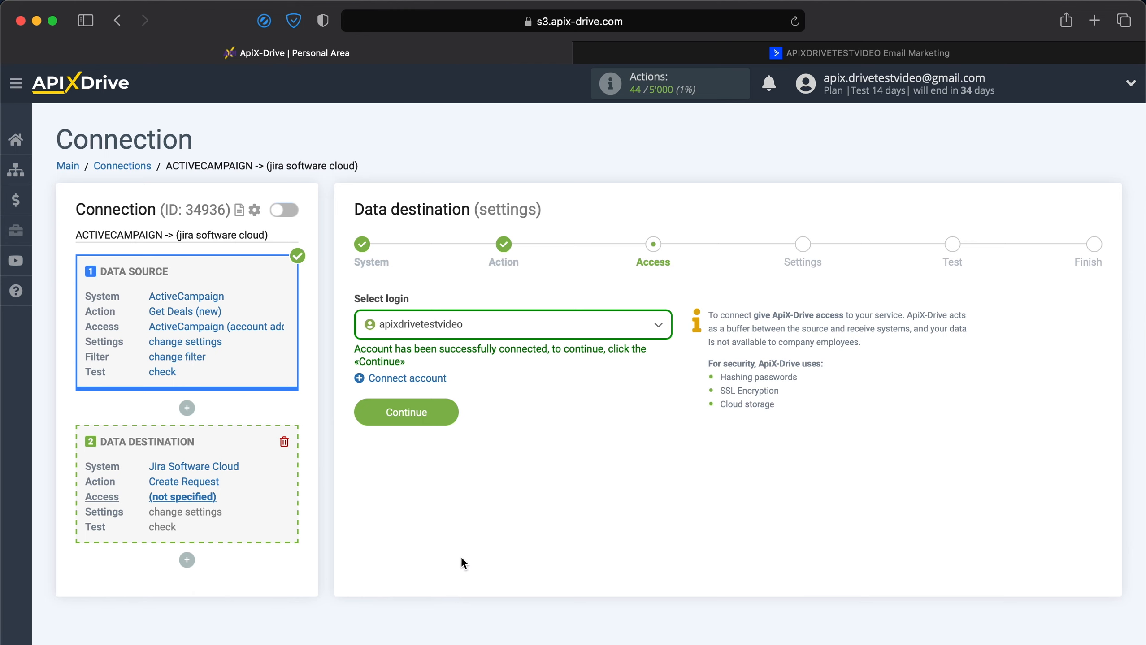
click(556, 342)
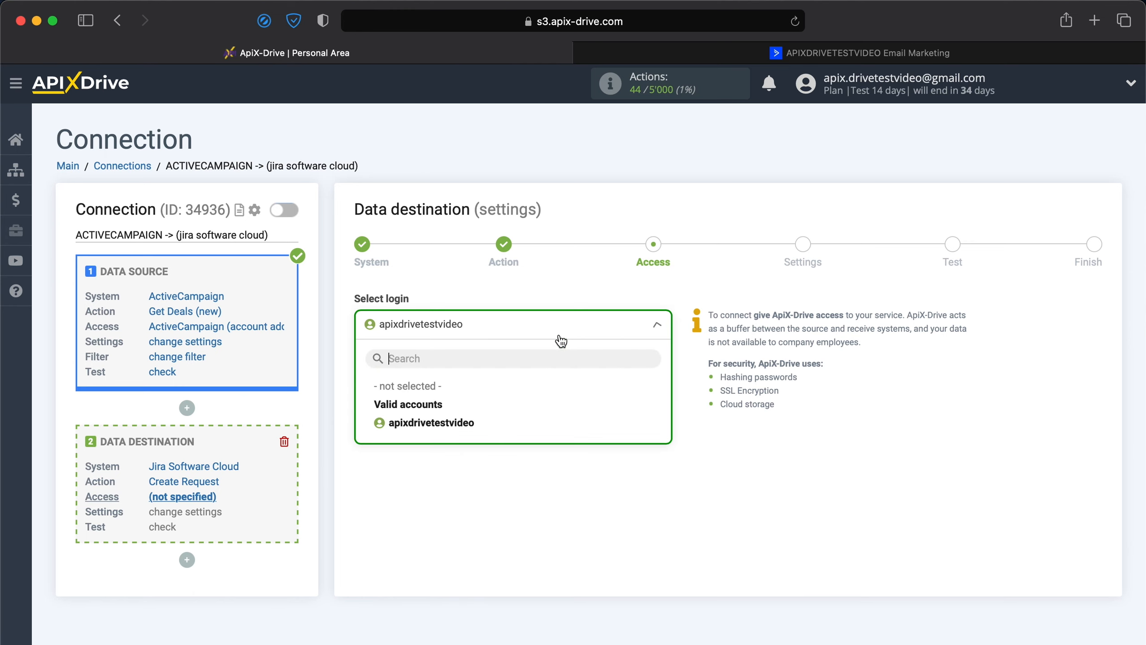
click(482, 430)
click(445, 414)
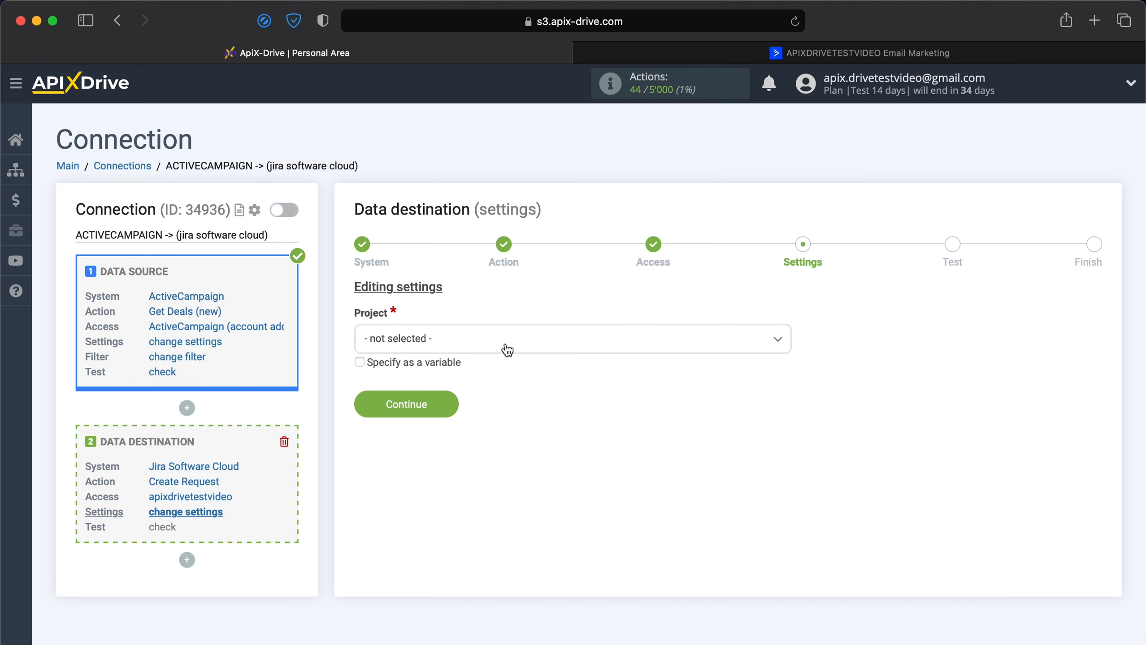
Set the destination project to ApiX-Drive test video and the request type to Task.
click(507, 350)
click(459, 423)
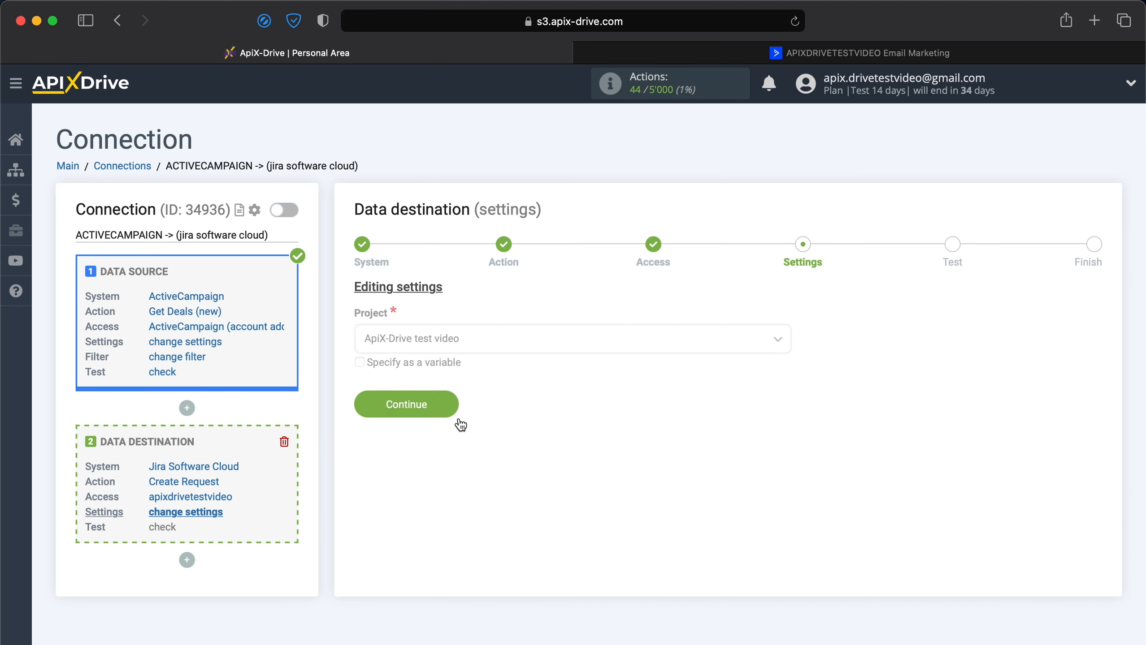
click(459, 423)
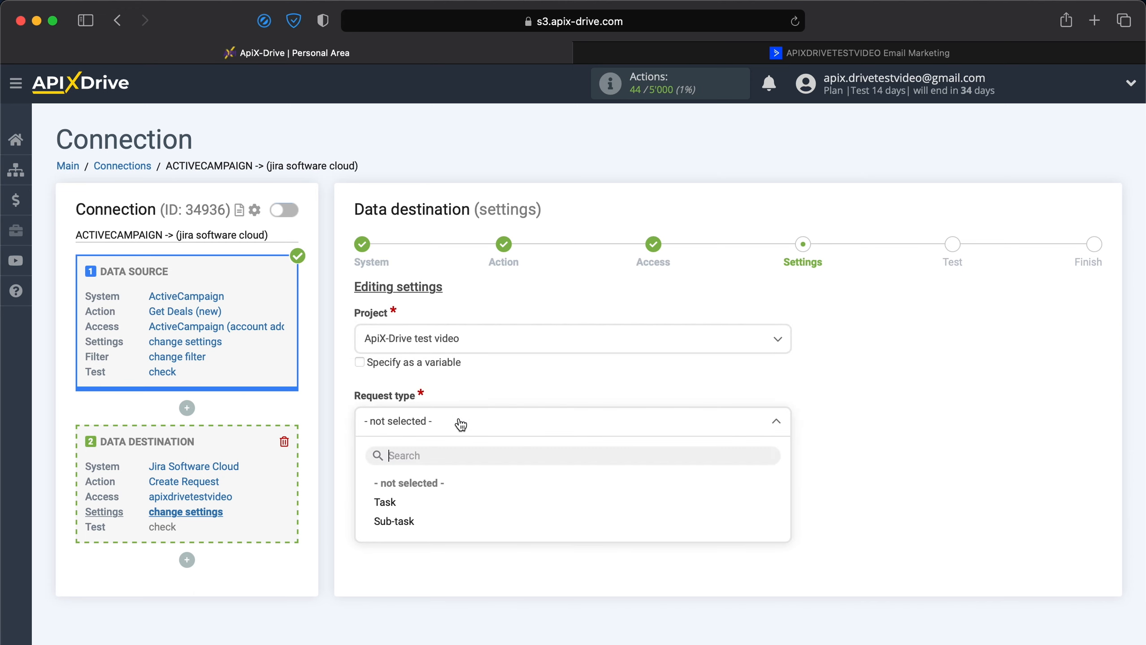
click(389, 501)
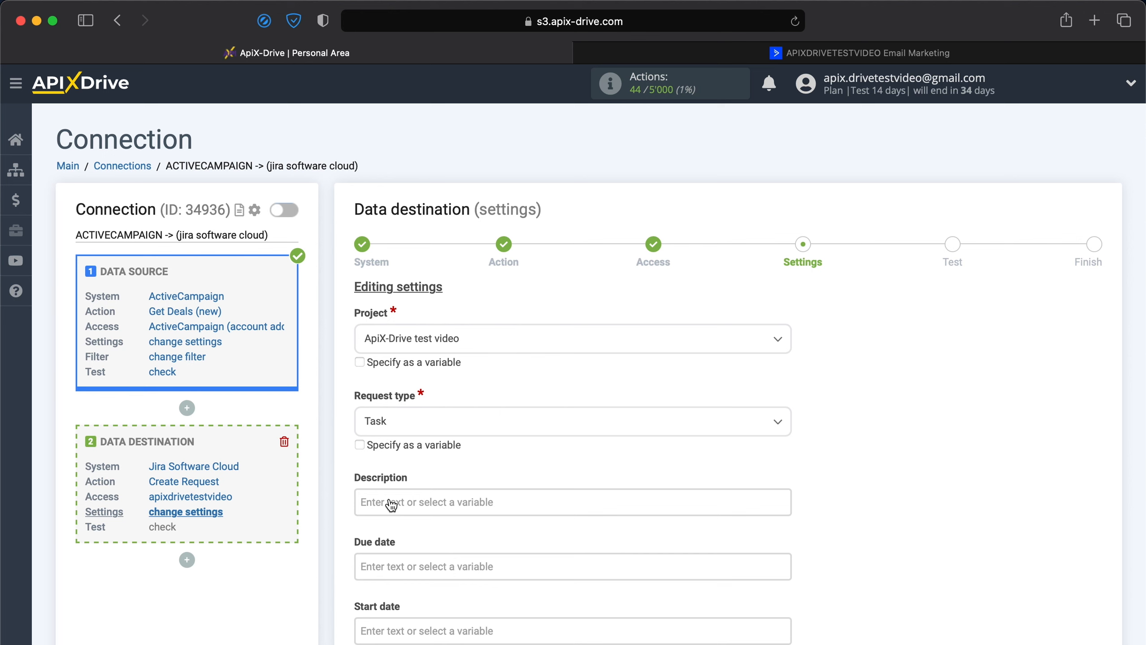
Start the request Description with "Data:" followed by the system Date and Time variables.
scroll(391, 505, down, 5)
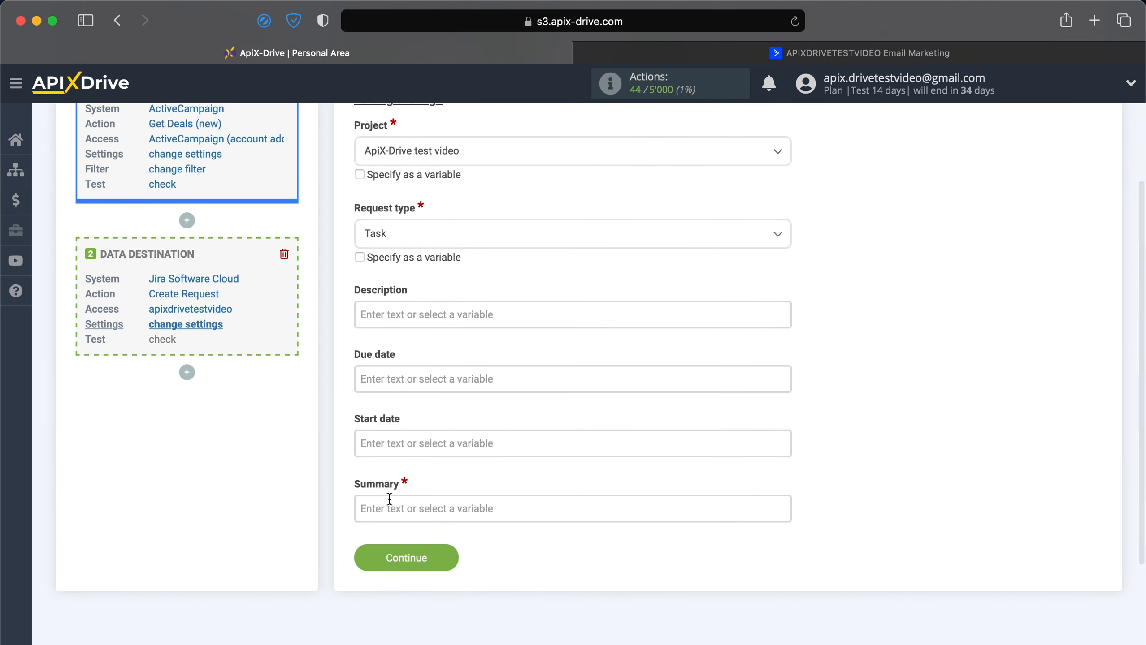
click(410, 307)
text(Data:)
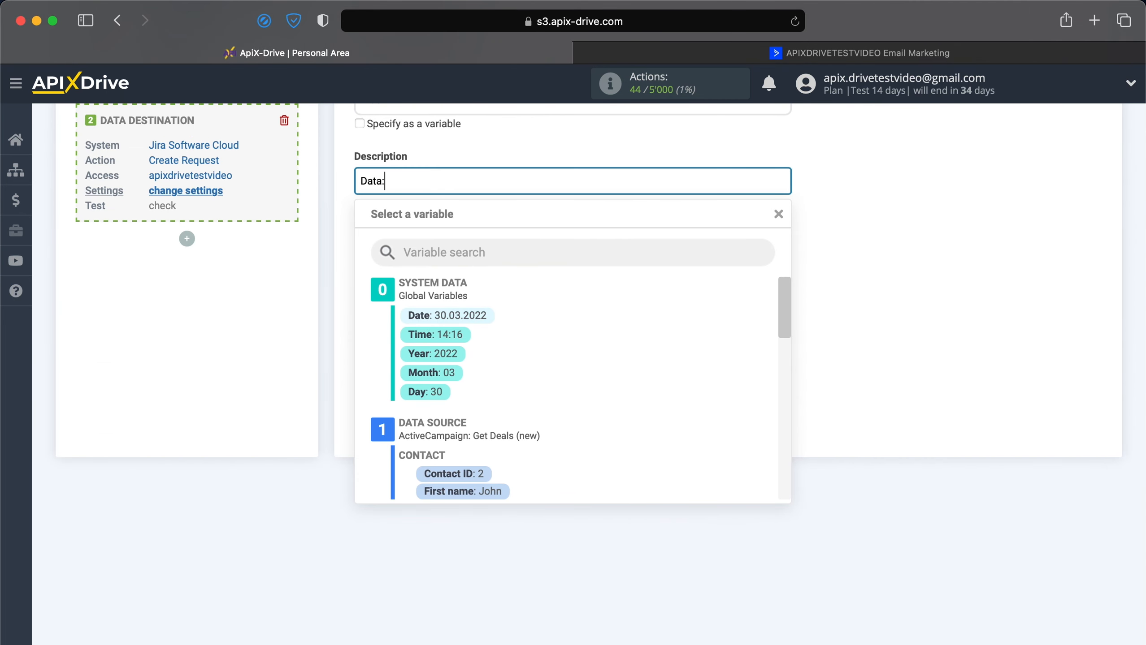
click(426, 316)
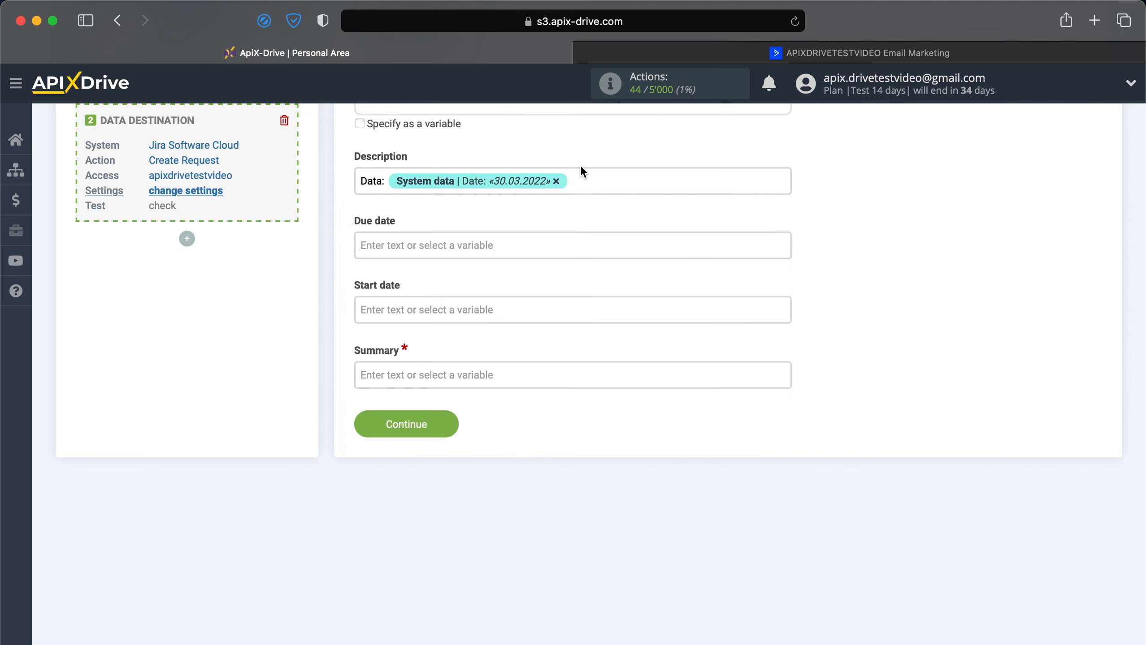
click(579, 180)
click(445, 334)
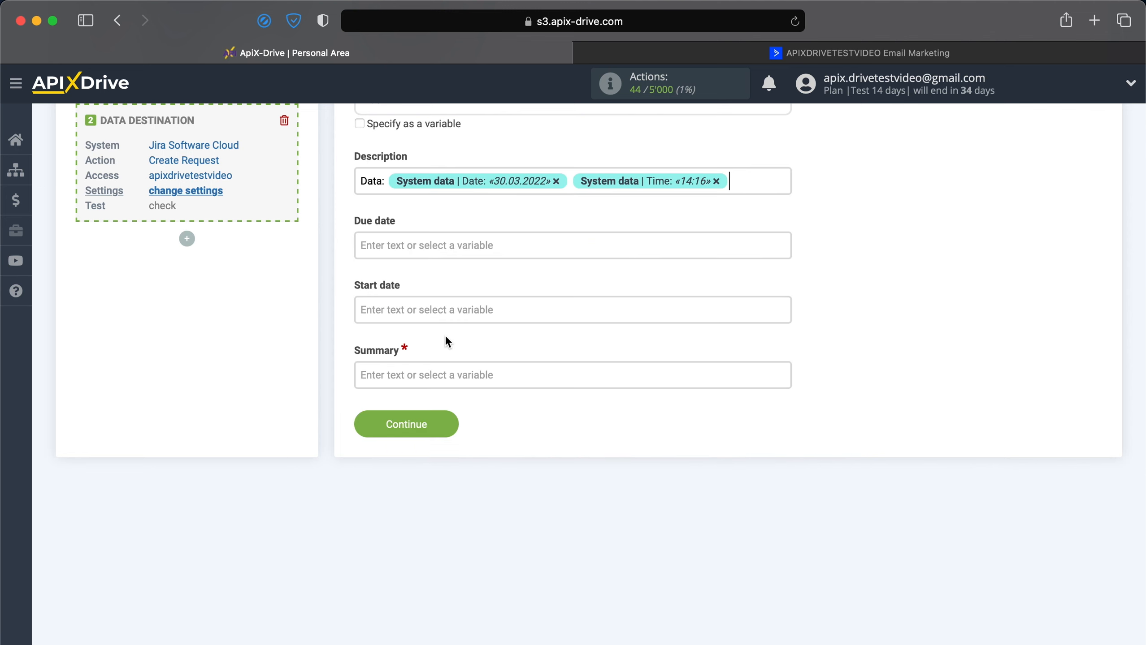
Add a "Name:" line to the Description with the ActiveCampaign contact's First name and Last name variables.
key(Return)
text(Name:)
click(507, 202)
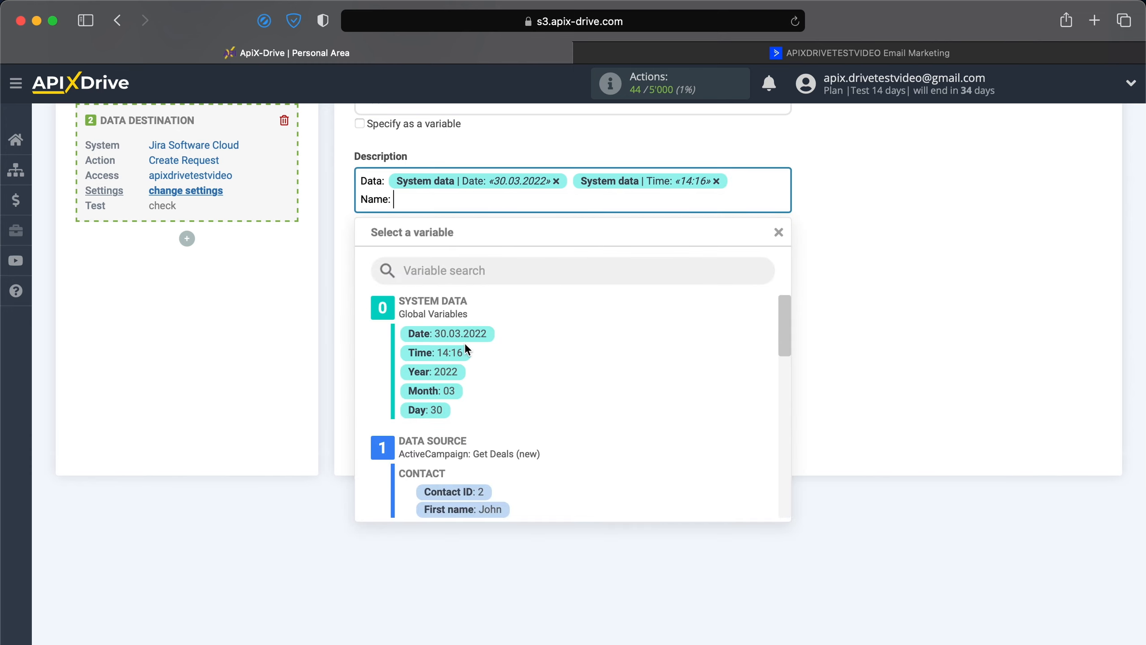
scroll(464, 343, down, 3)
click(452, 394)
click(618, 186)
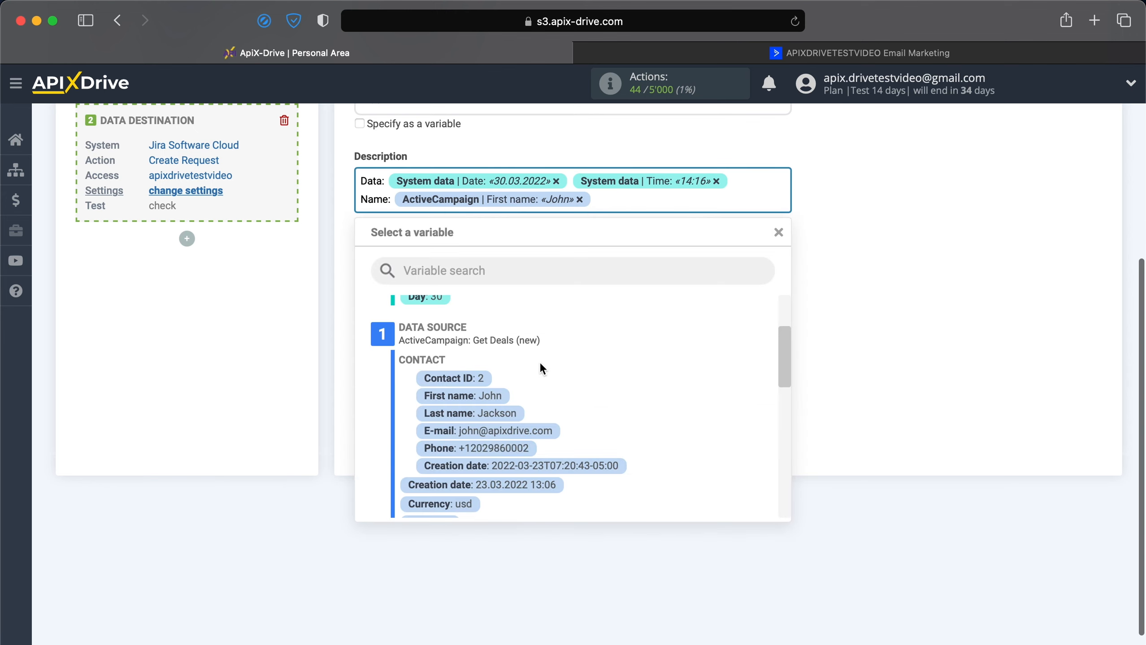
click(509, 412)
Add "Email:" and "Phone:" lines to the Description with the contact's E-mail and Phone variables.
key(Return)
text(Email:)
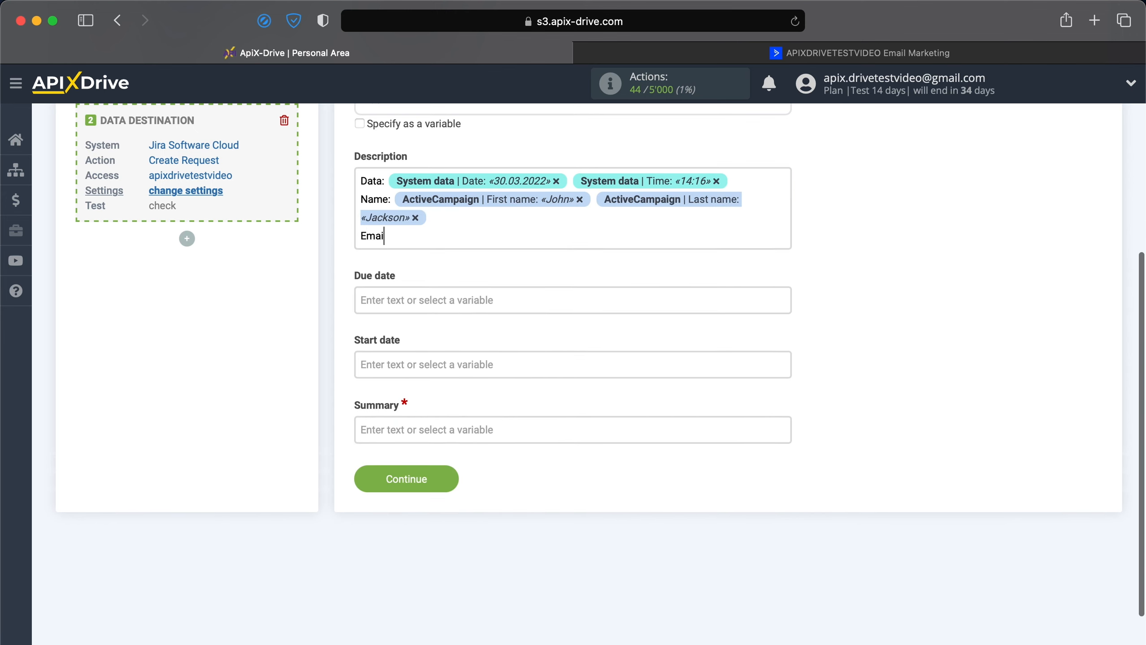
click(530, 245)
click(497, 471)
key(Return)
text(Phone:)
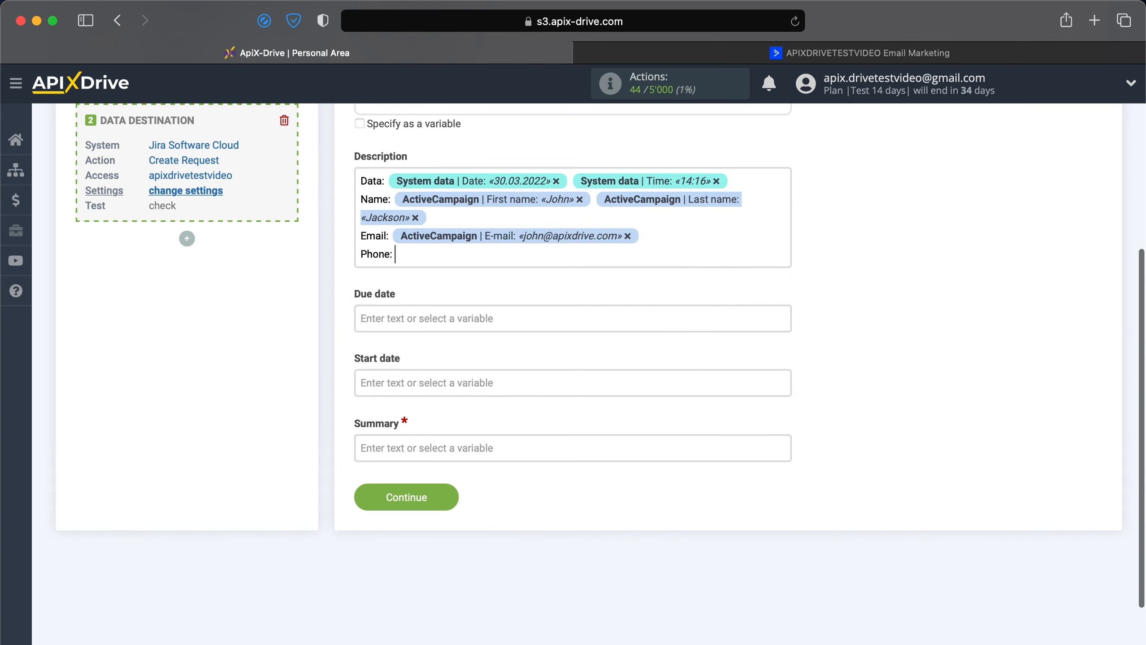
click(577, 256)
click(492, 505)
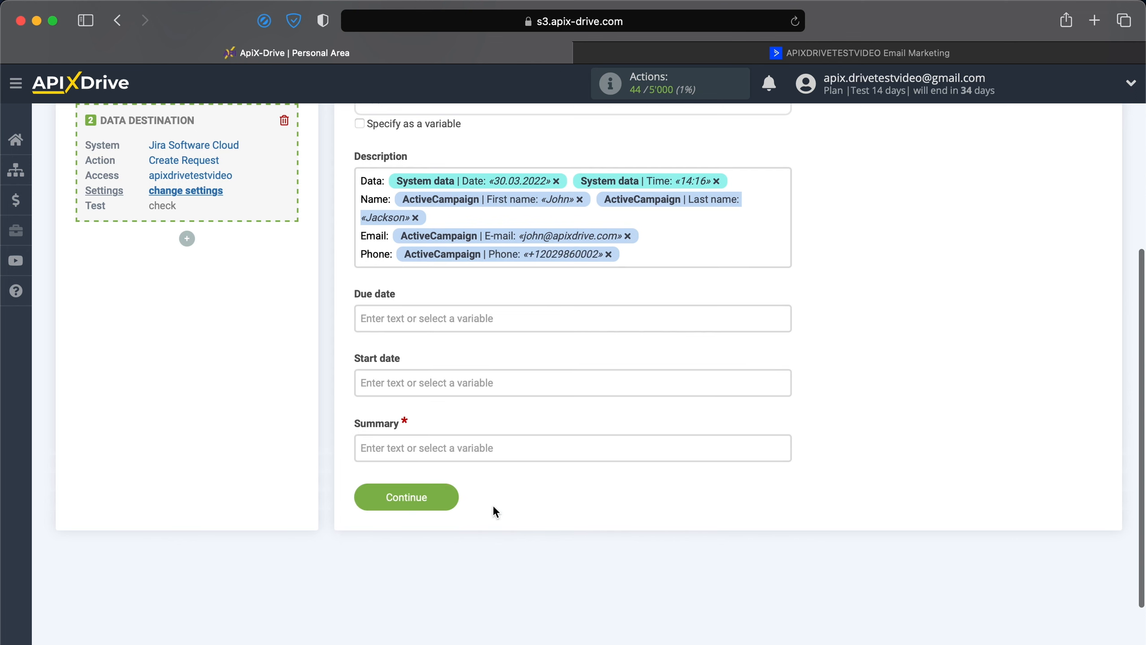
Add "Deal:" and "Description:" lines to the Description field with the deal's Title and Description variables.
key(Return)
text(Deal)
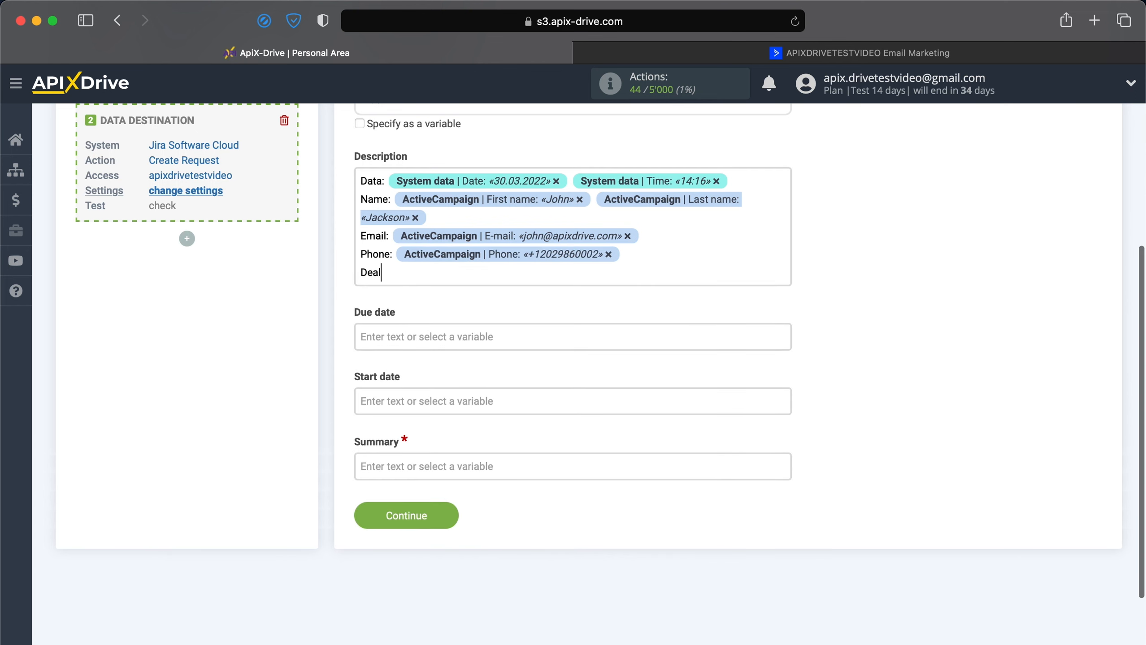
text(:)
click(570, 274)
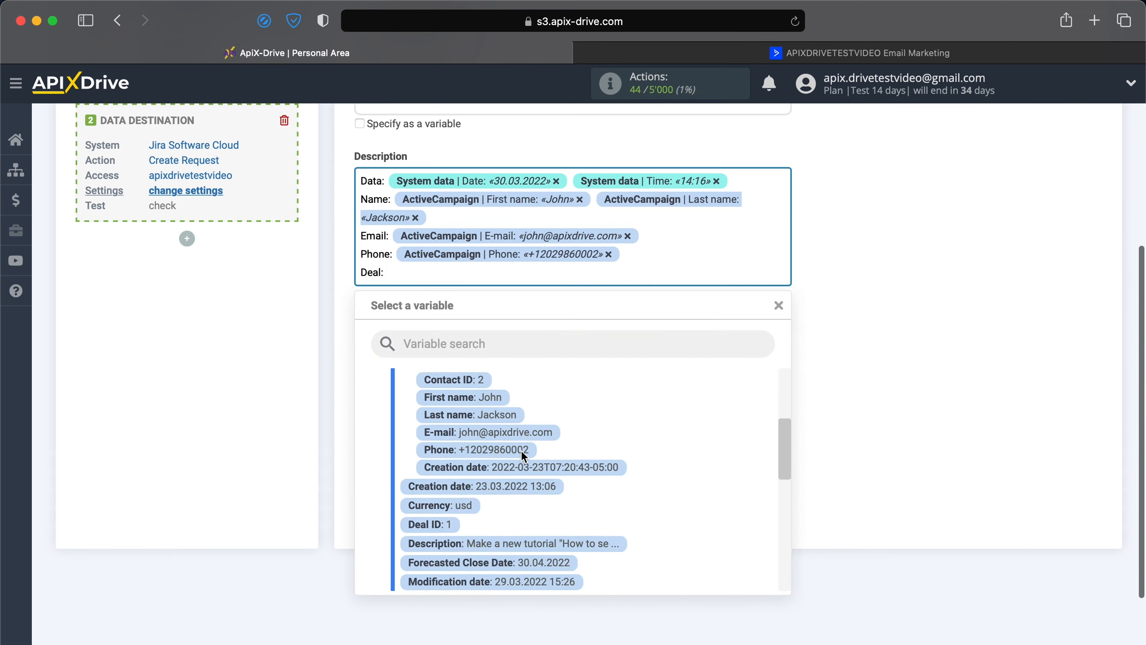
scroll(521, 450, down, 5)
click(475, 539)
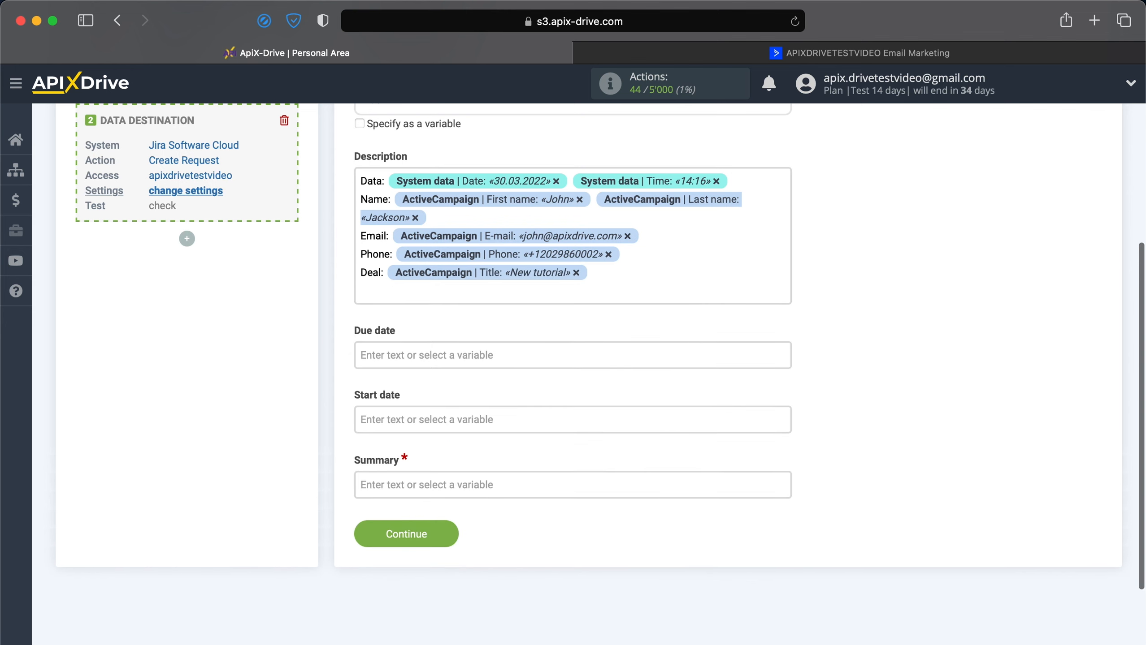
text(Description:)
click(558, 296)
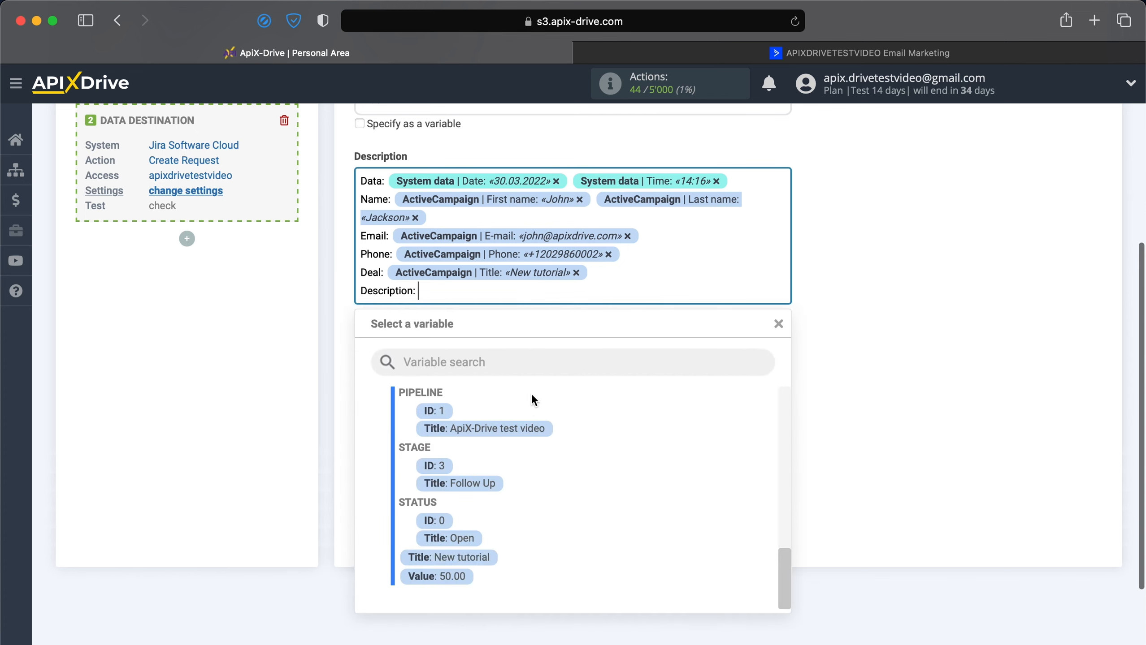
scroll(515, 456, up, 10)
click(519, 449)
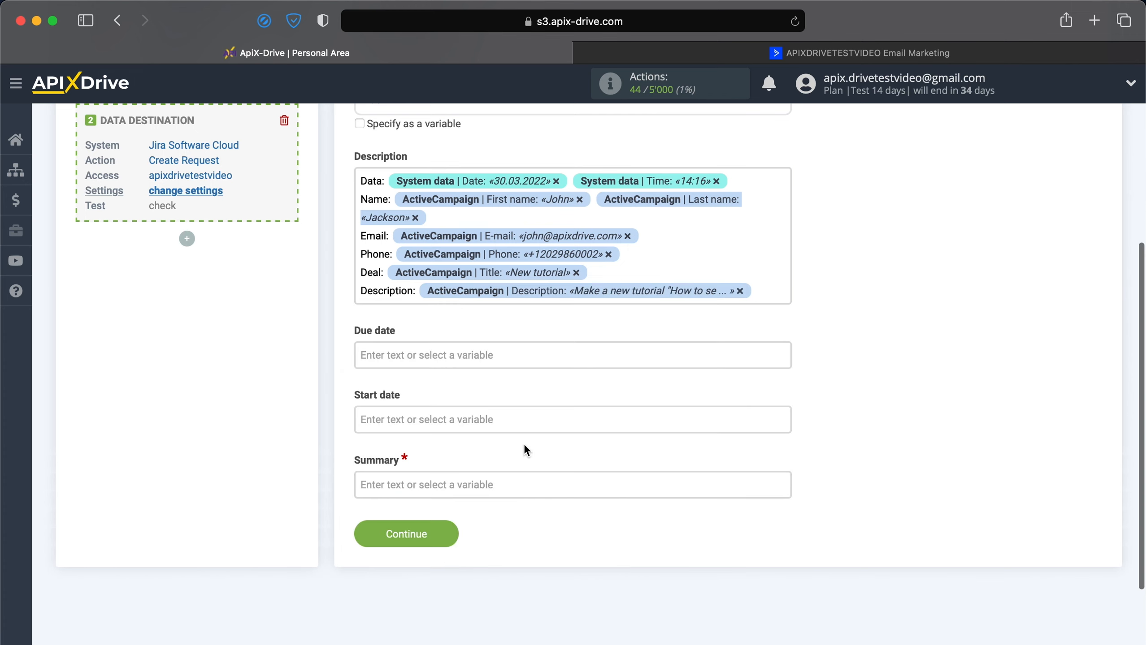
Map the Due date field to the ActiveCampaign Forecasted Close Date variable.
click(562, 355)
scroll(550, 362, down, 10)
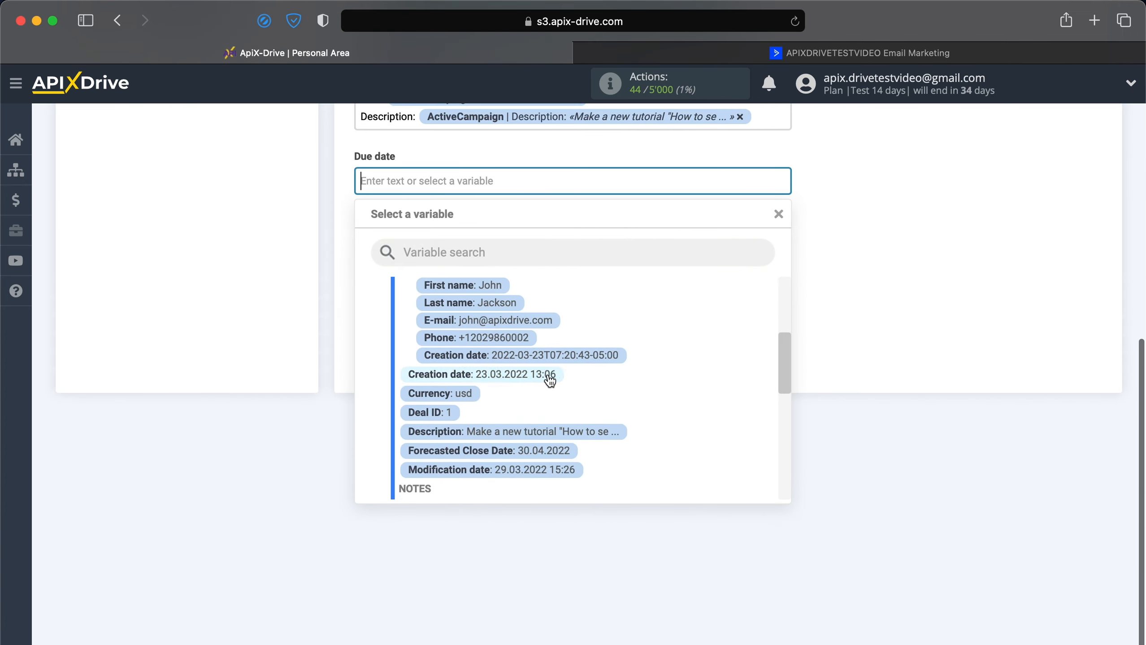
click(537, 450)
Fill the Summary with "New deal from ActiveCampaign" plus the contact's First name variable, and continue to the test stage.
click(559, 312)
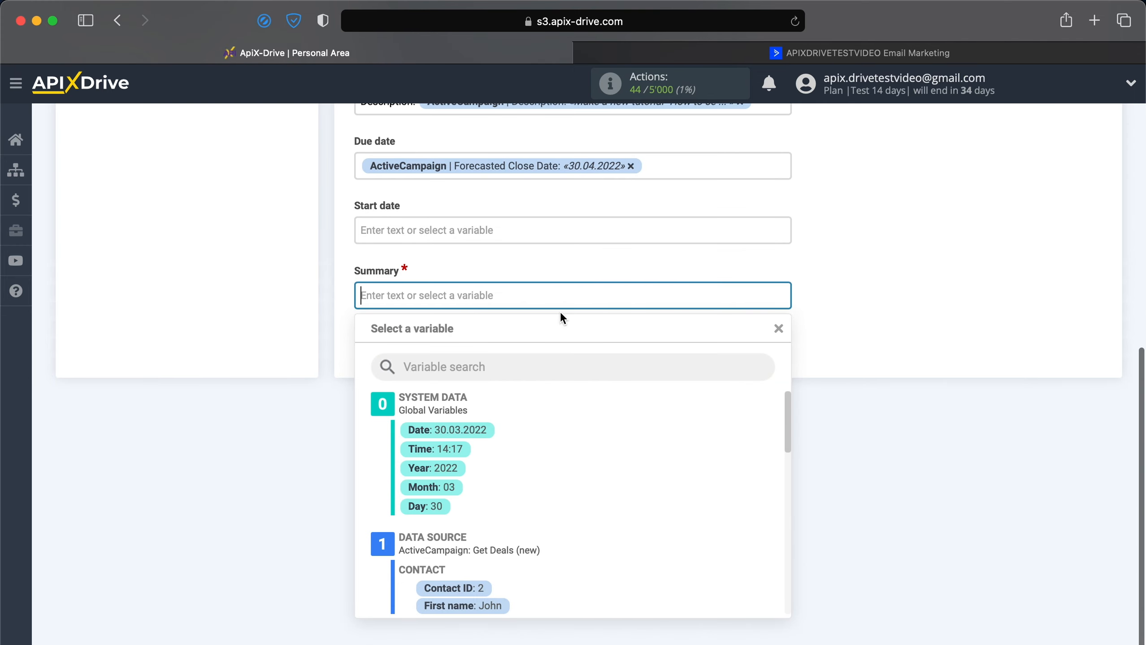
text(New deal)
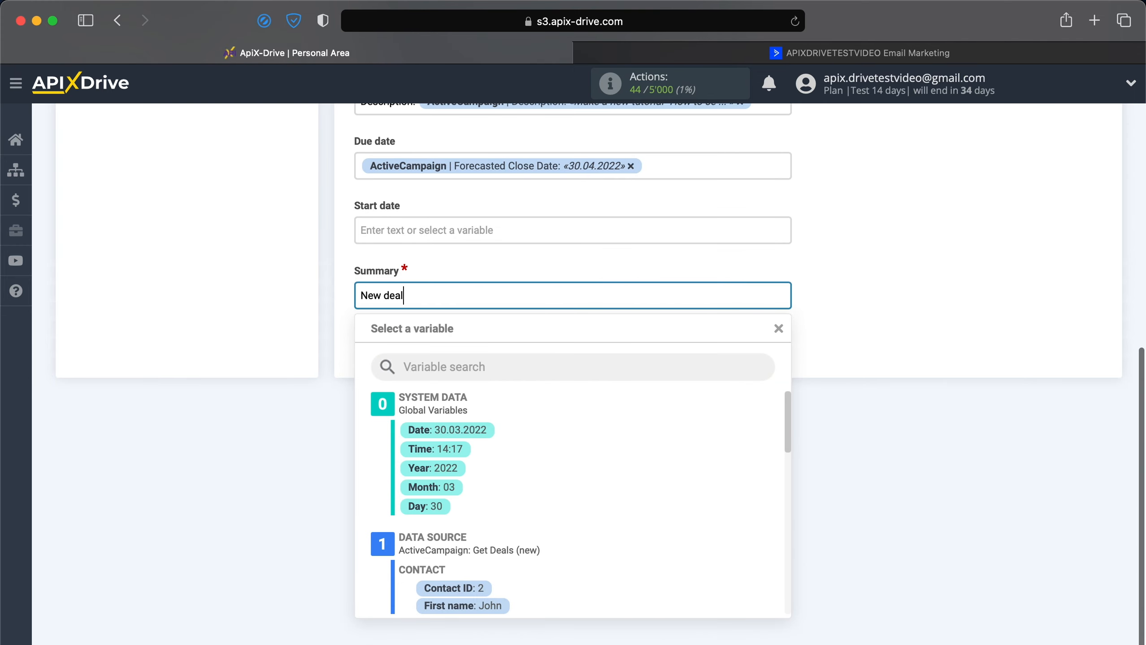
text( from ActiveCampaign)
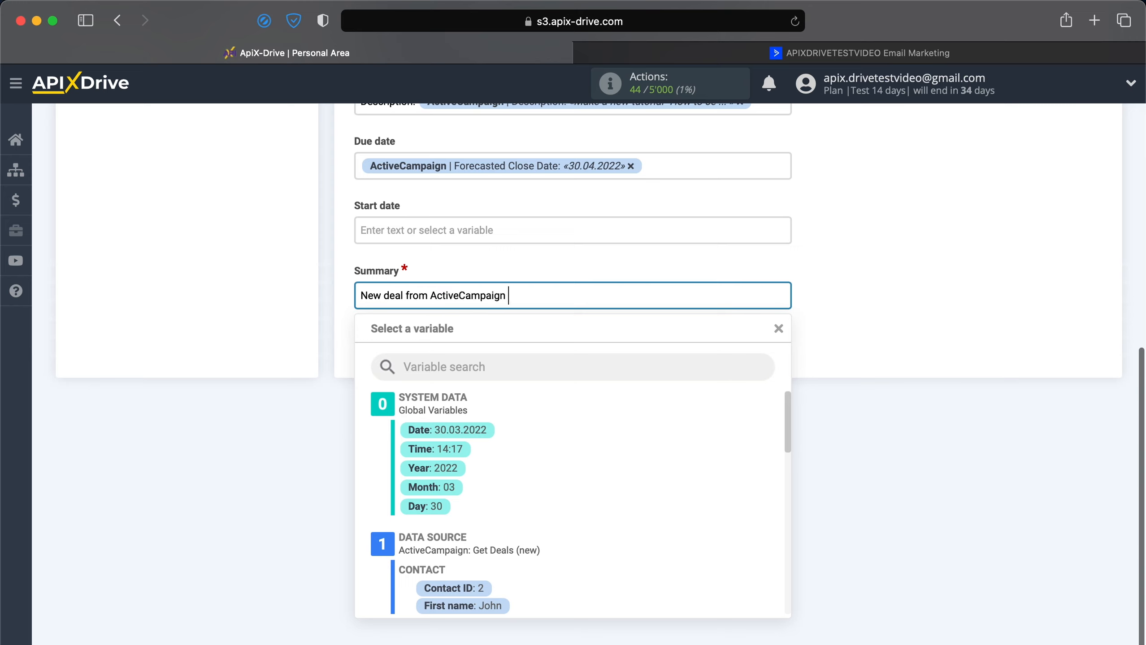
scroll(507, 420, down, 1)
scroll(506, 425, down, 3)
click(499, 528)
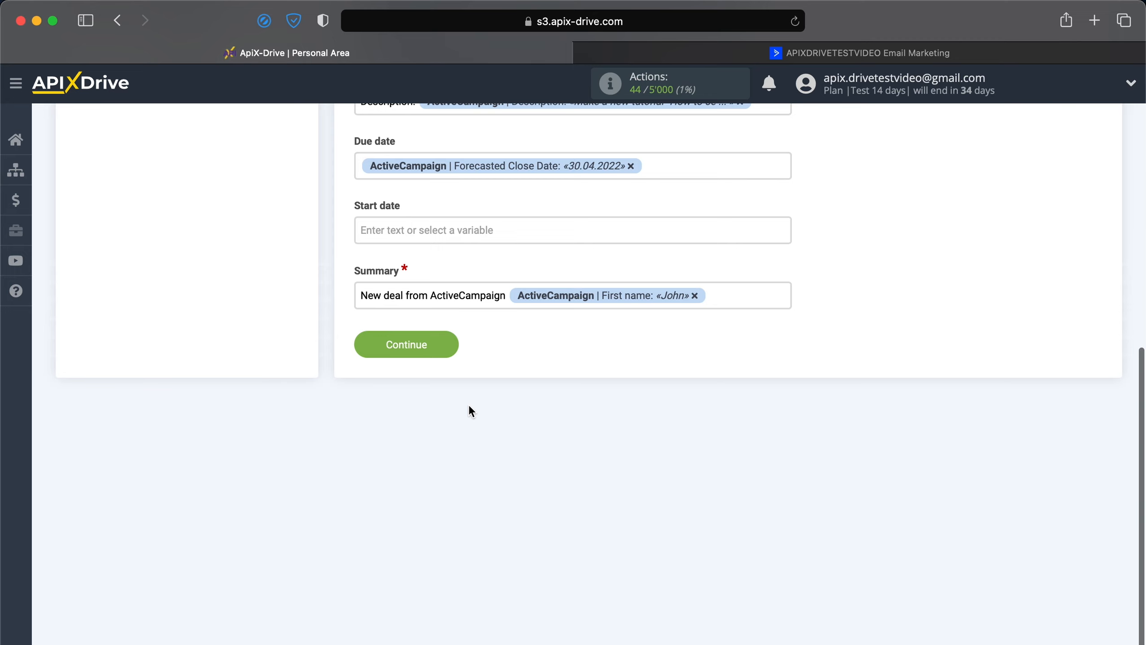
click(406, 344)
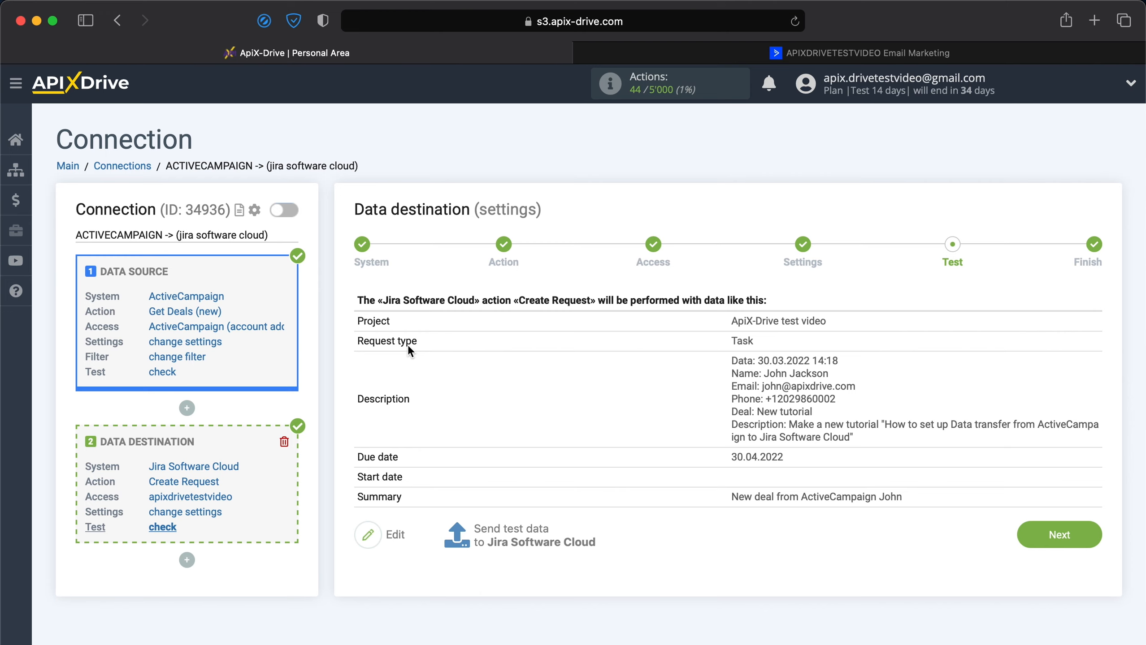
Send test data to Jira Software Cloud, switch to the Jira project board and open the new deal's task.
click(493, 527)
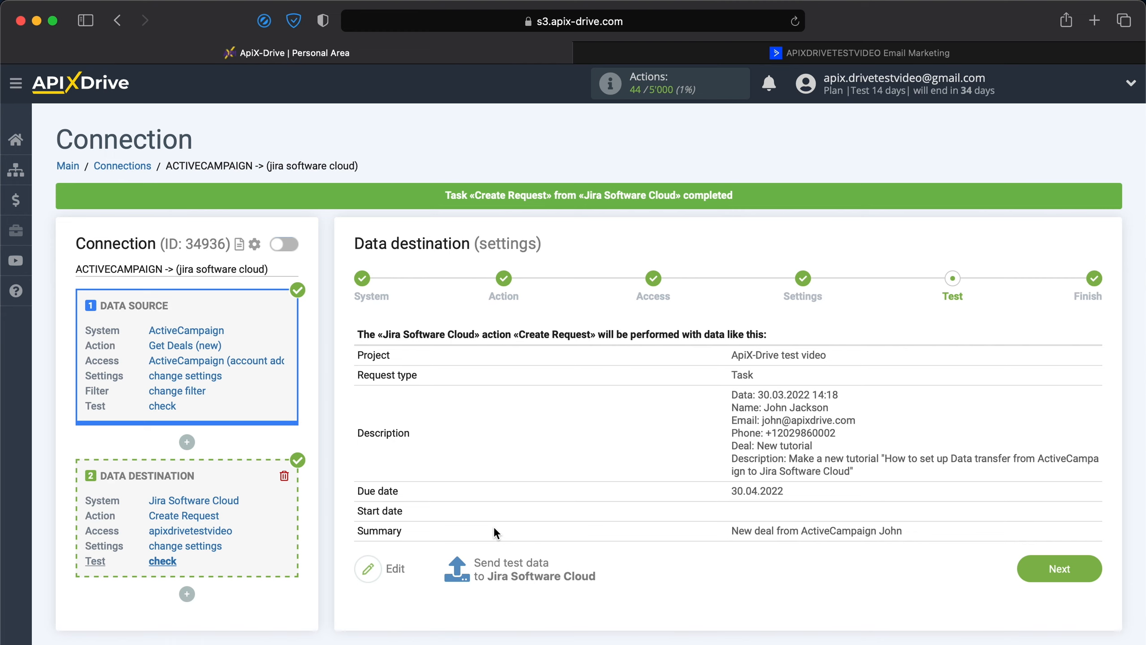
key(super+Tab)
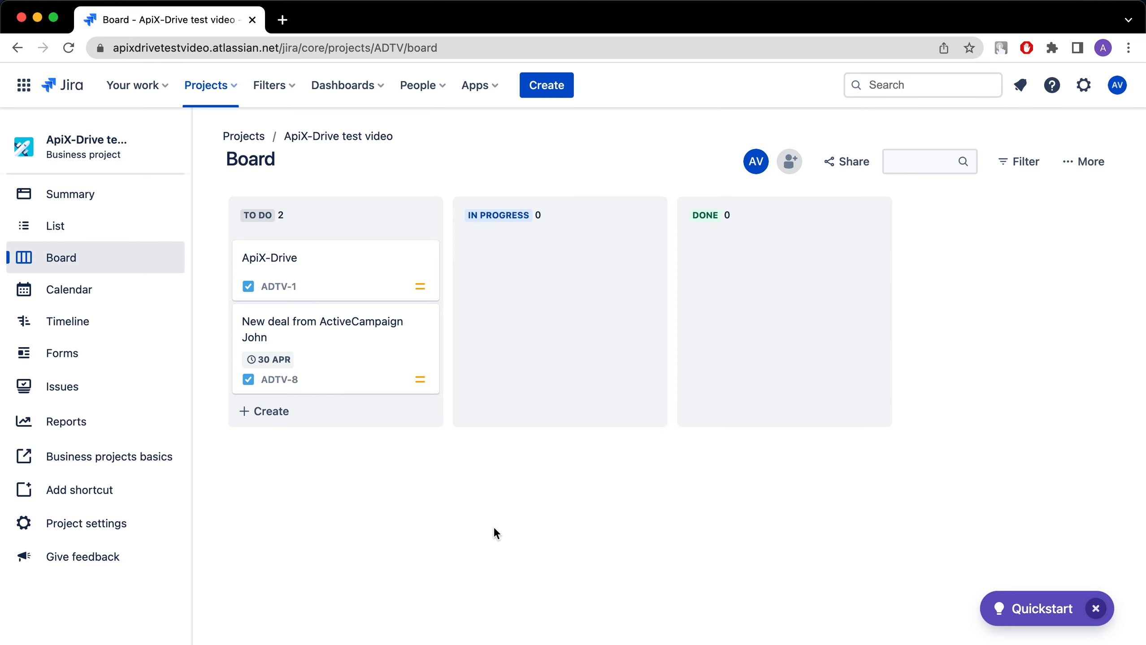
click(361, 352)
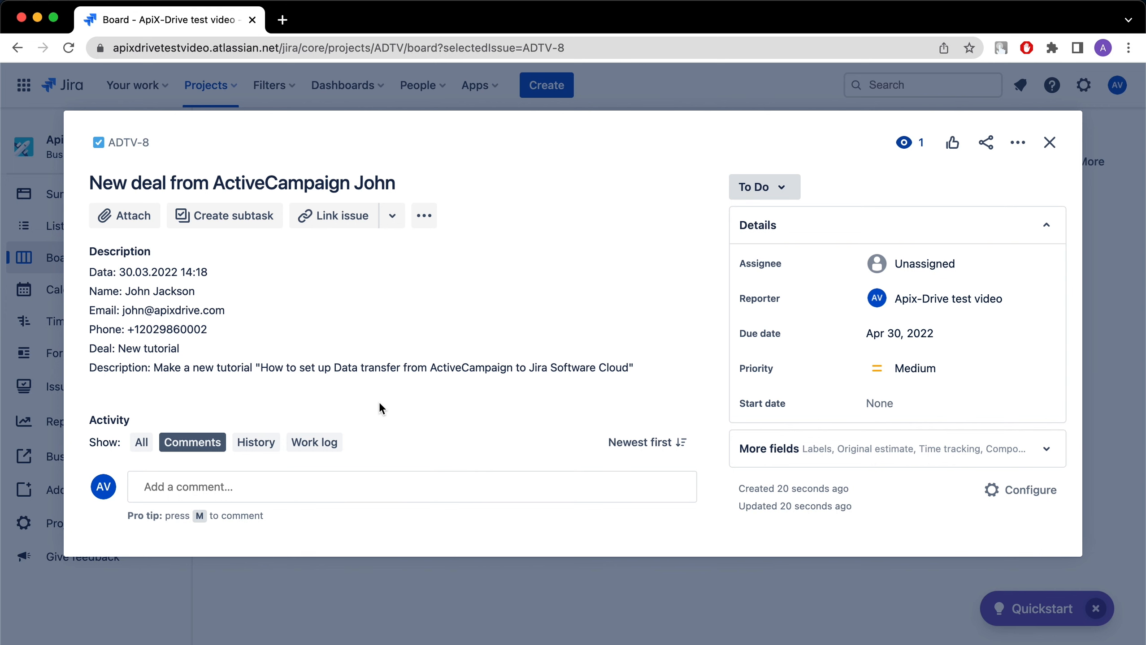
Switch back to ApiX-Drive, finish the data destination setup and enable automatic updates for the connection.
key(super+Tab)
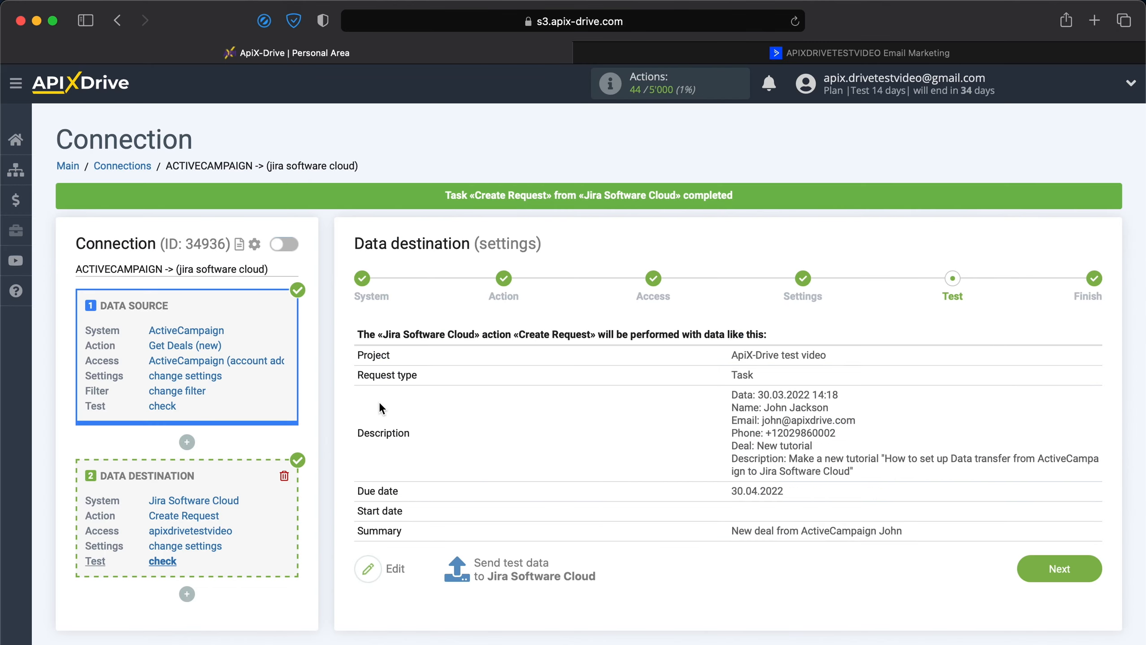
click(1044, 567)
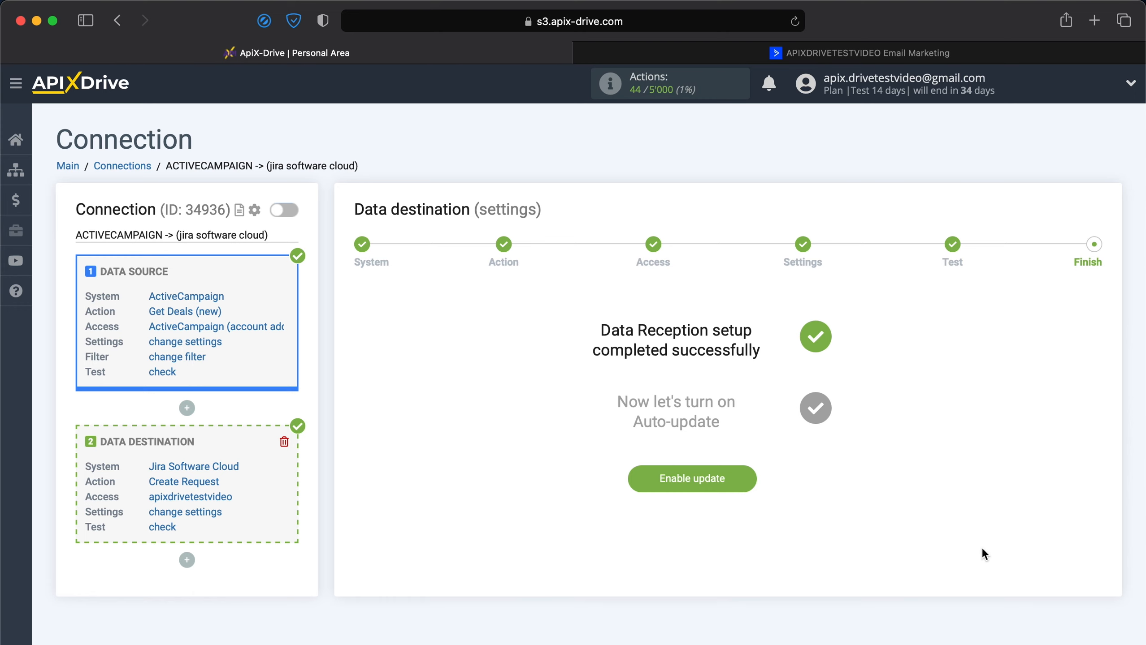
click(730, 485)
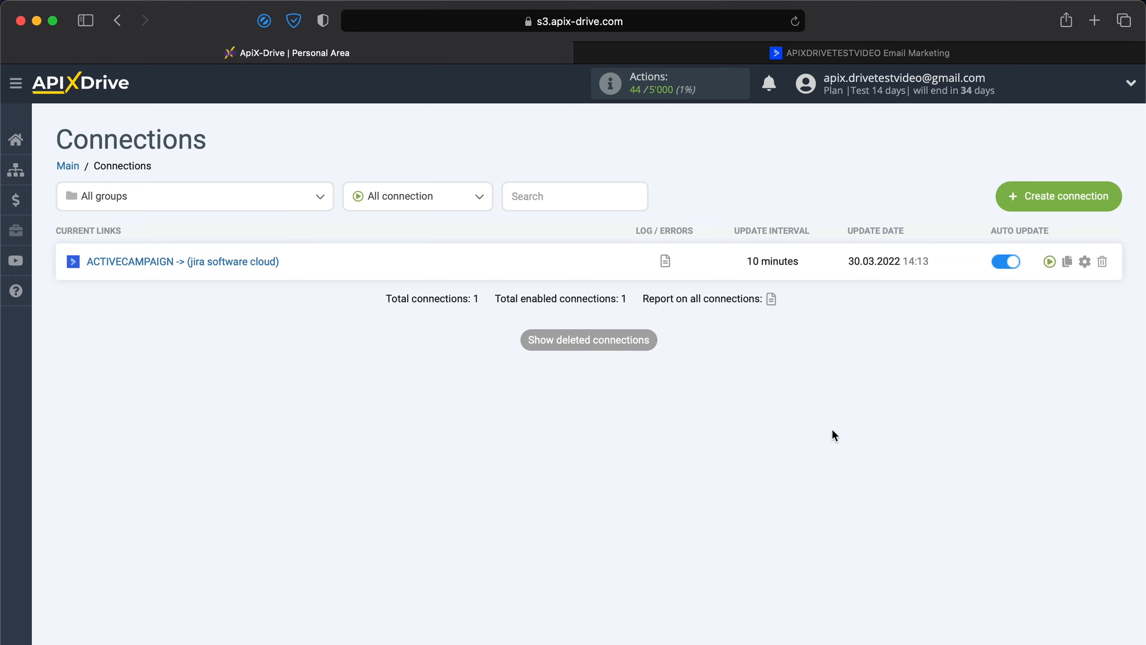
Set the update interval of the ActiveCampaign to Jira connection to 5 minutes and save its setup.
click(1083, 269)
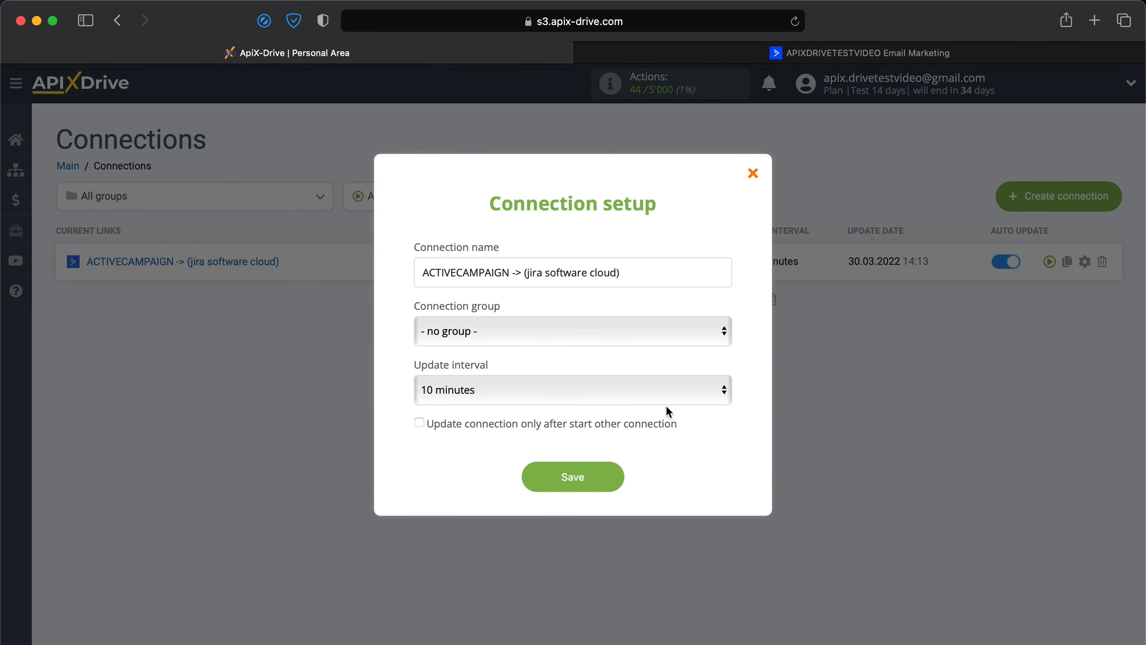
click(663, 399)
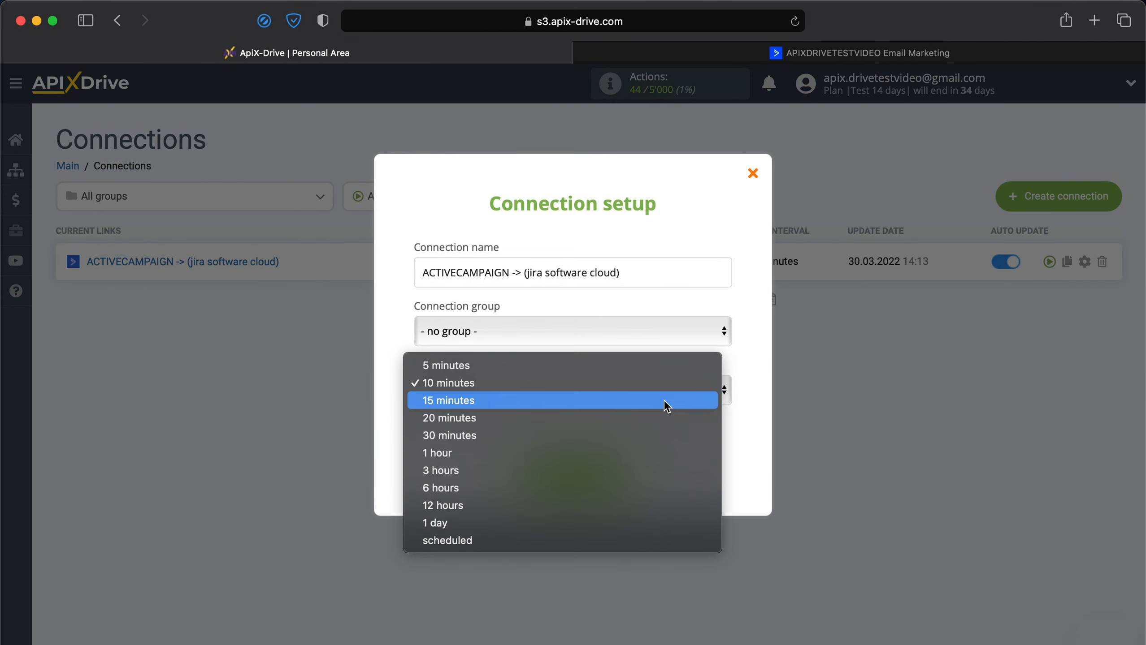
click(635, 369)
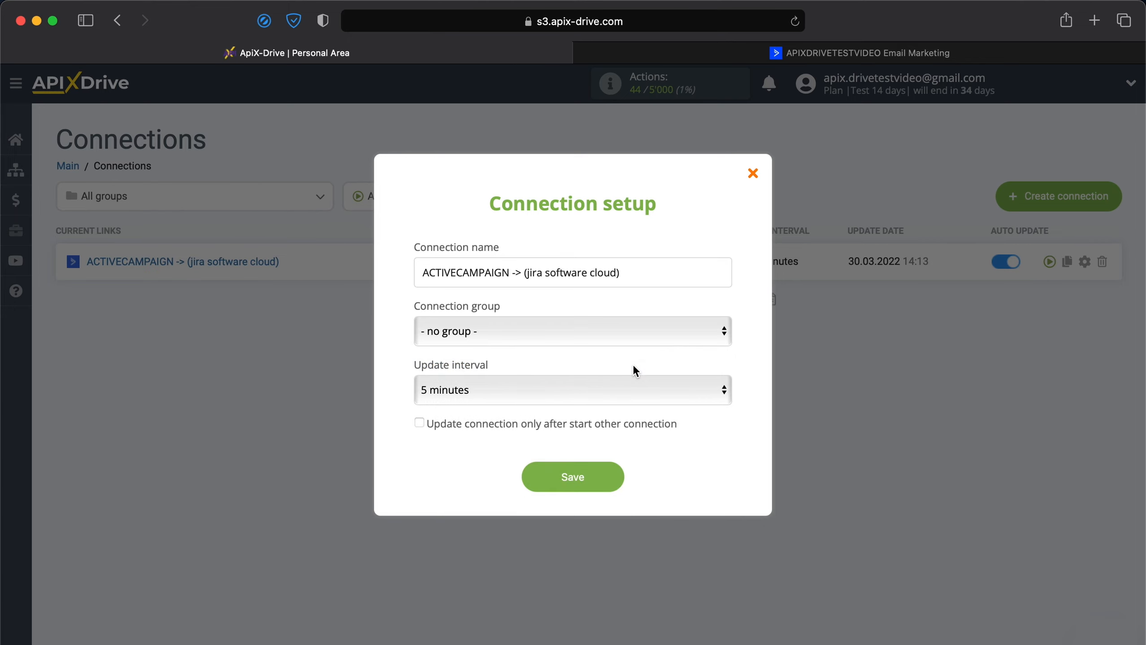
click(592, 477)
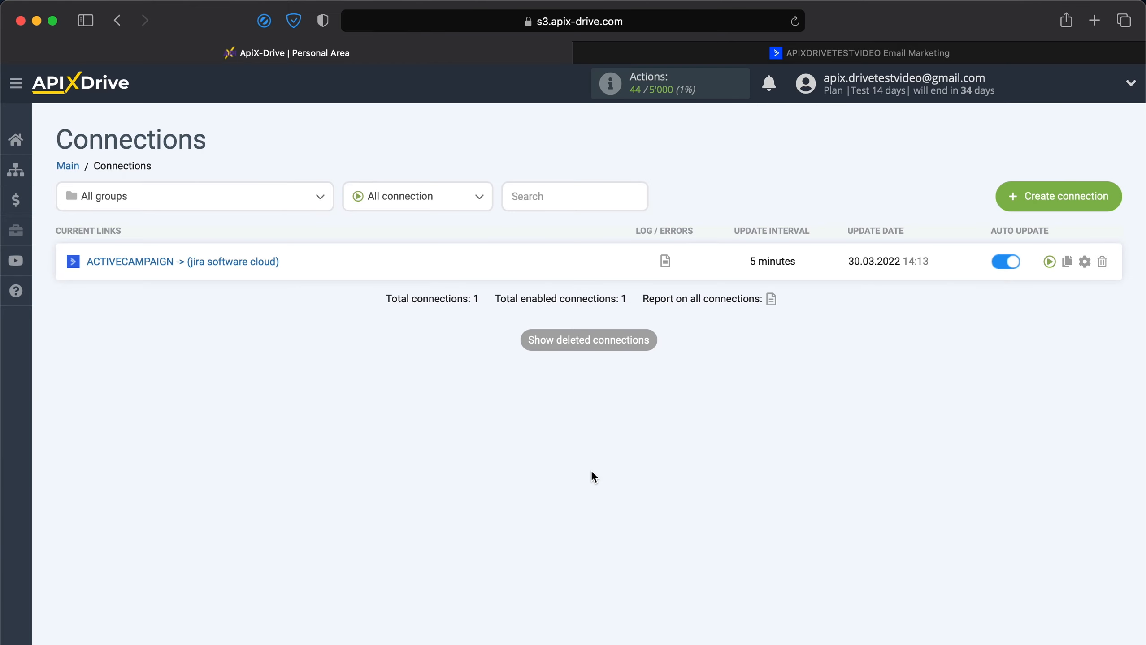